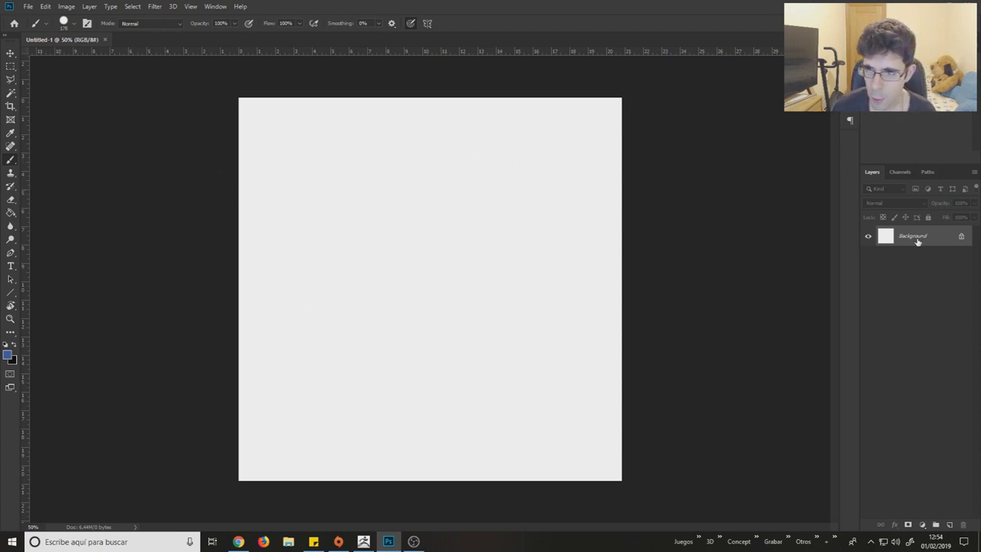
Step: Add a new empty Layer 1 above the Background layer
click(949, 525)
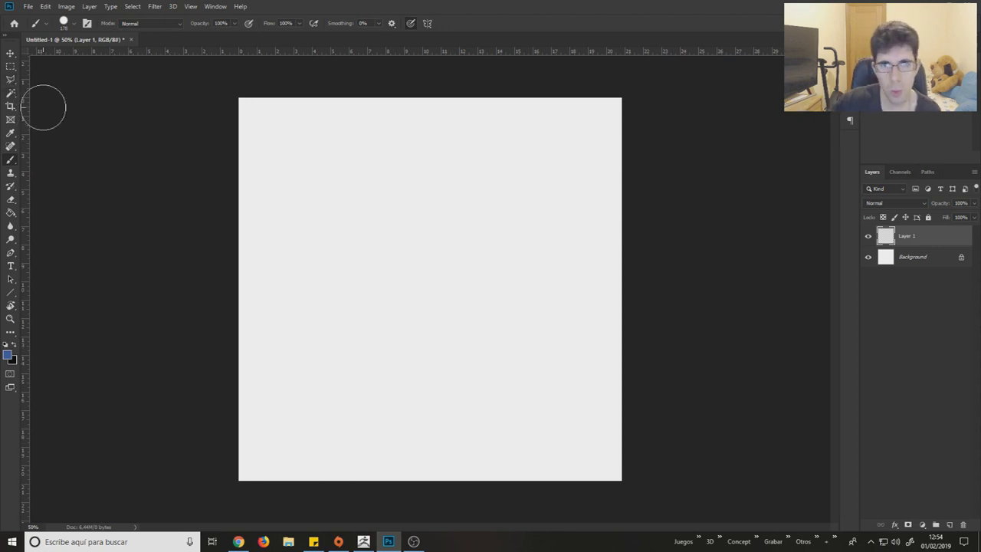
click(10, 293)
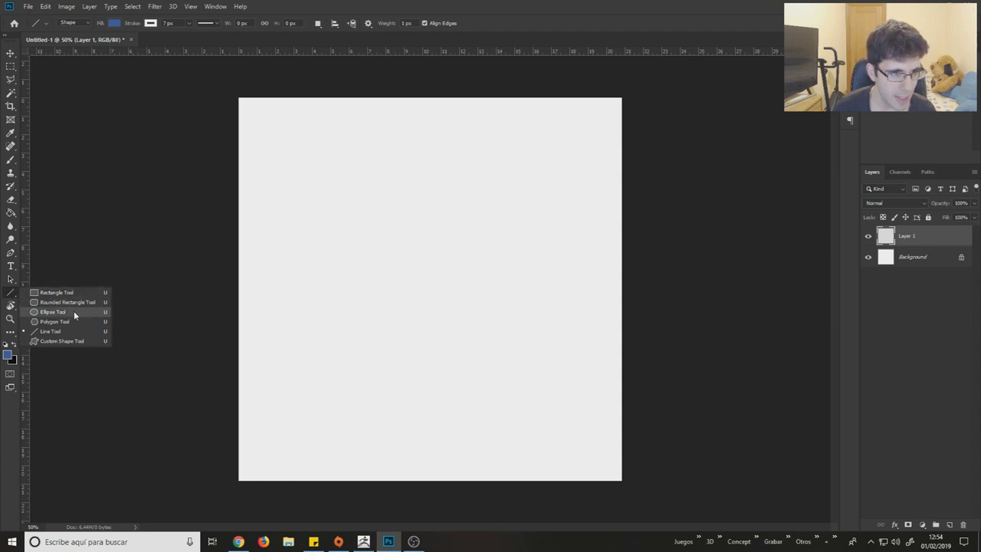
Step: Draw a centred circle with no fill and a thick black 77.54 px stroke
click(74, 310)
mouse_move(319, 174)
mouse_down()
mouse_move(616, 468)
mouse_move(570, 434)
mouse_move(583, 445)
mouse_move(580, 463)
mouse_up()
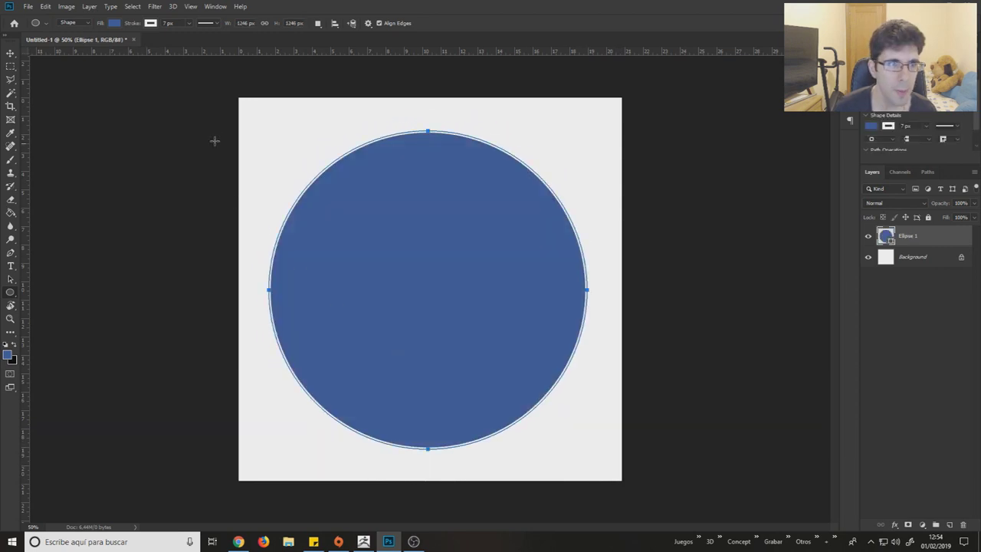
click(113, 23)
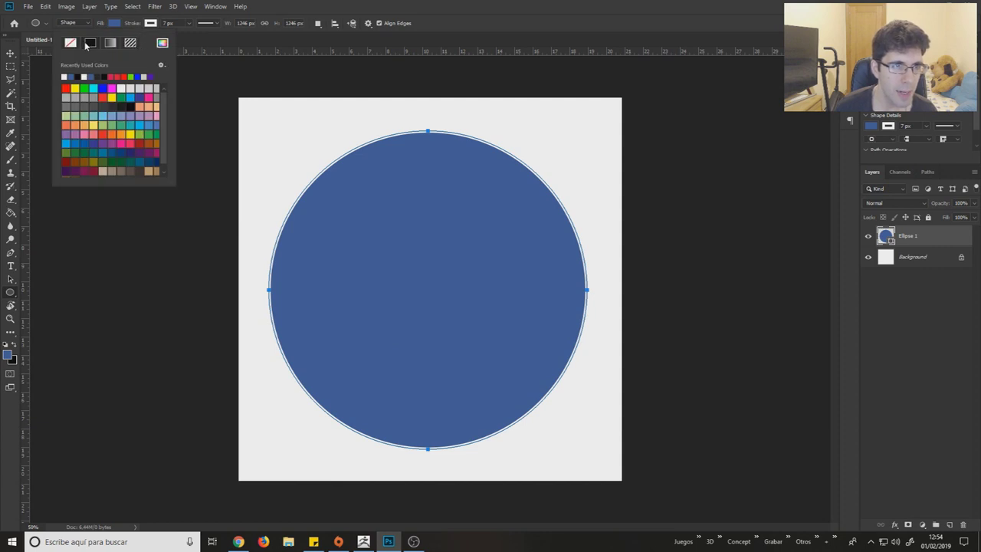
click(70, 43)
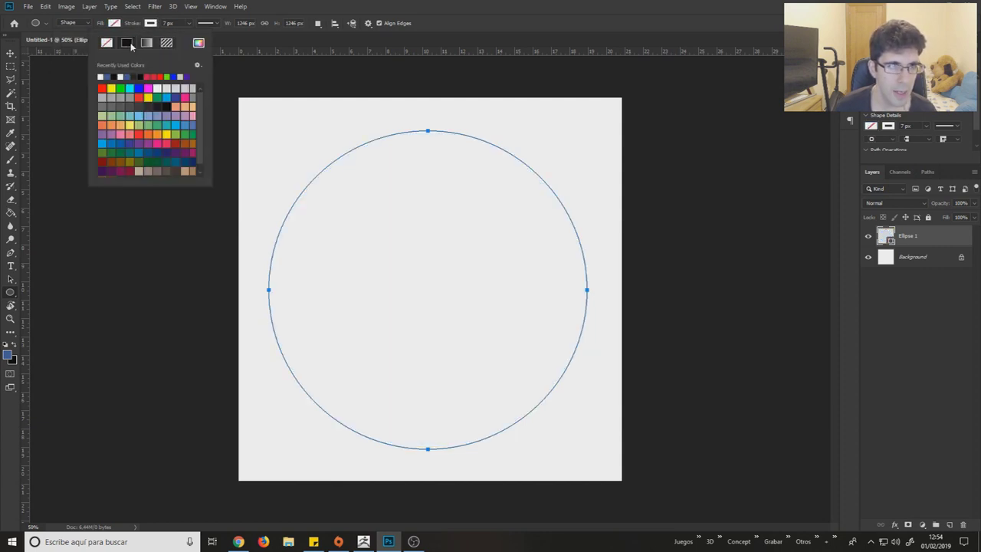
click(120, 76)
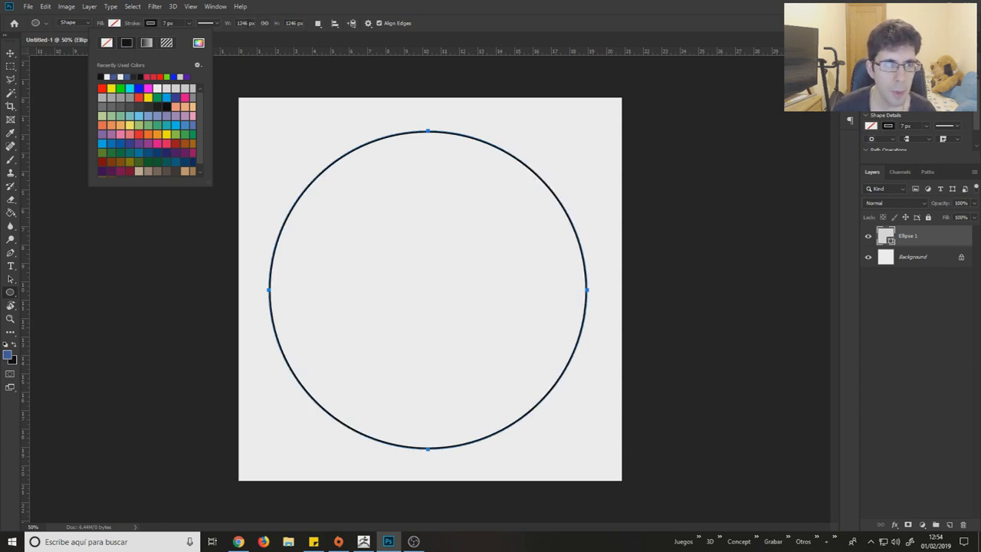
click(186, 23)
drag(182, 36, 217, 37)
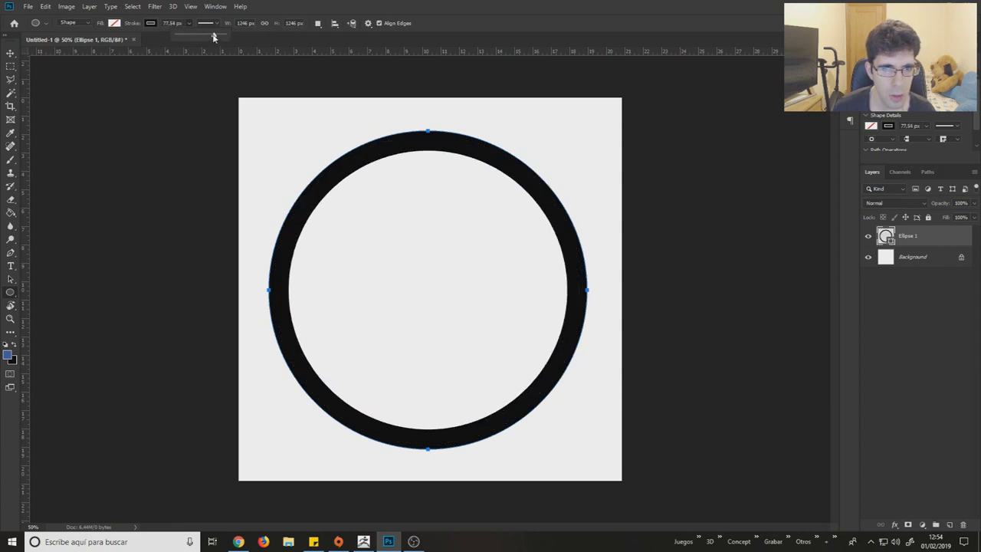
Step: Colour the SERGIO text black (000000) and temporarily hide the ring layer
key(t)
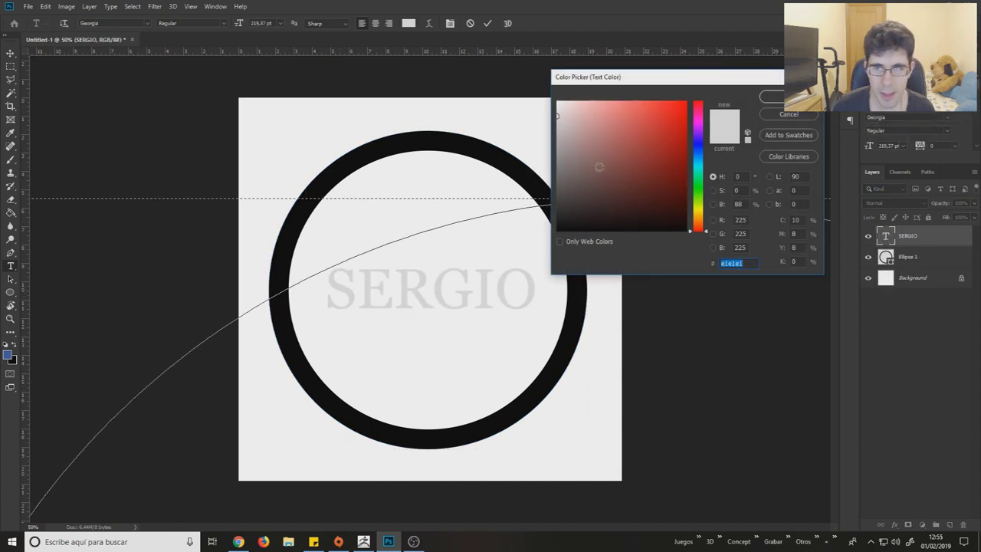
text(000000)
click(773, 102)
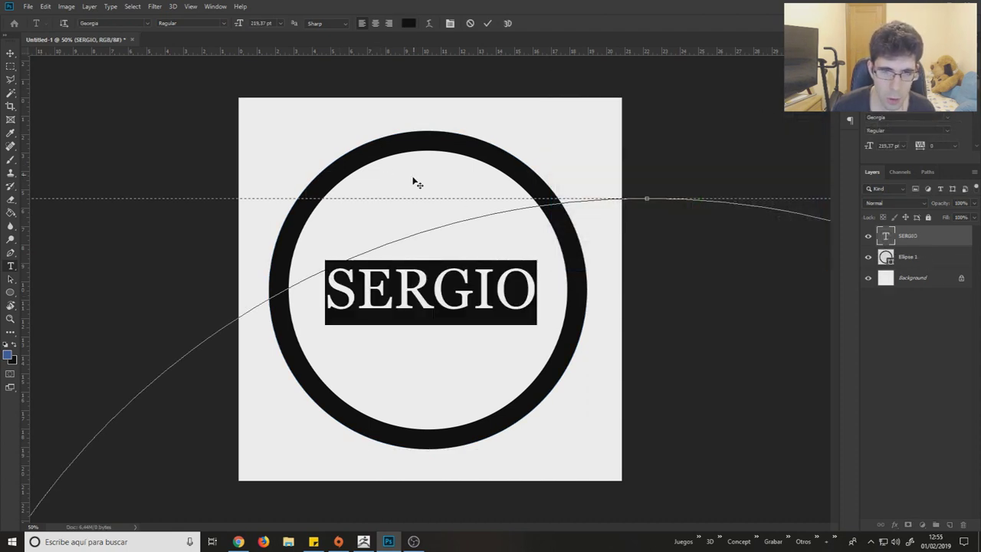
click(10, 54)
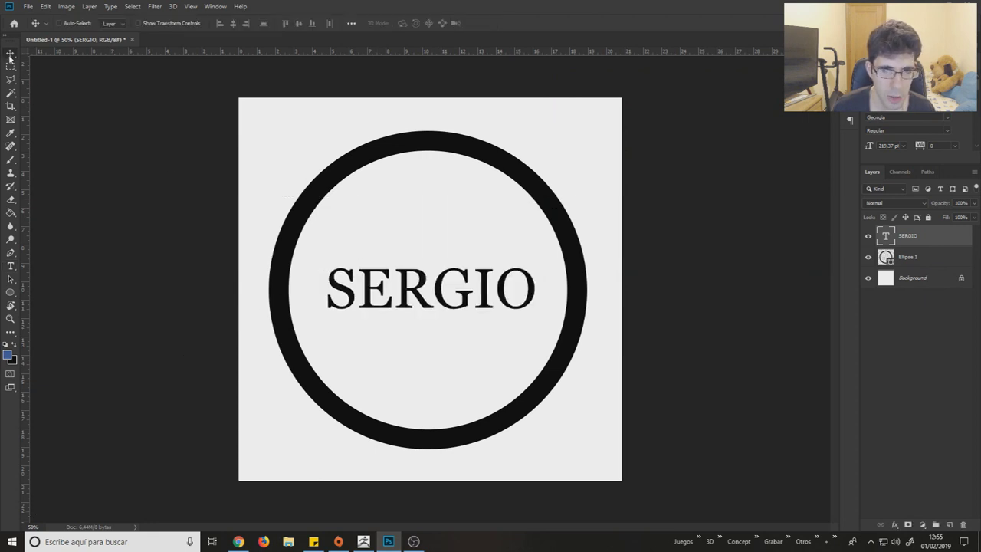
click(868, 257)
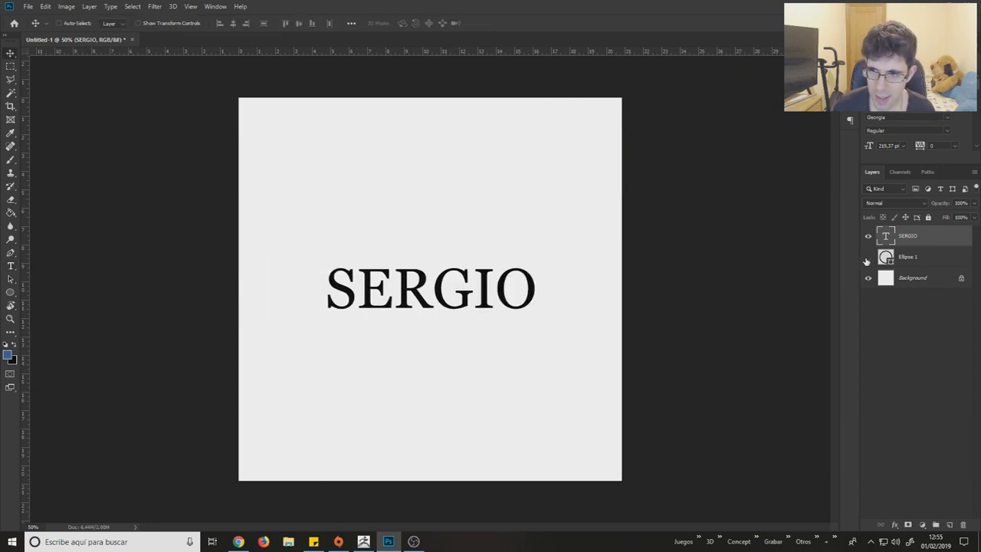
Step: Type a new SERGIO text layer near the top of the canvas
key(t)
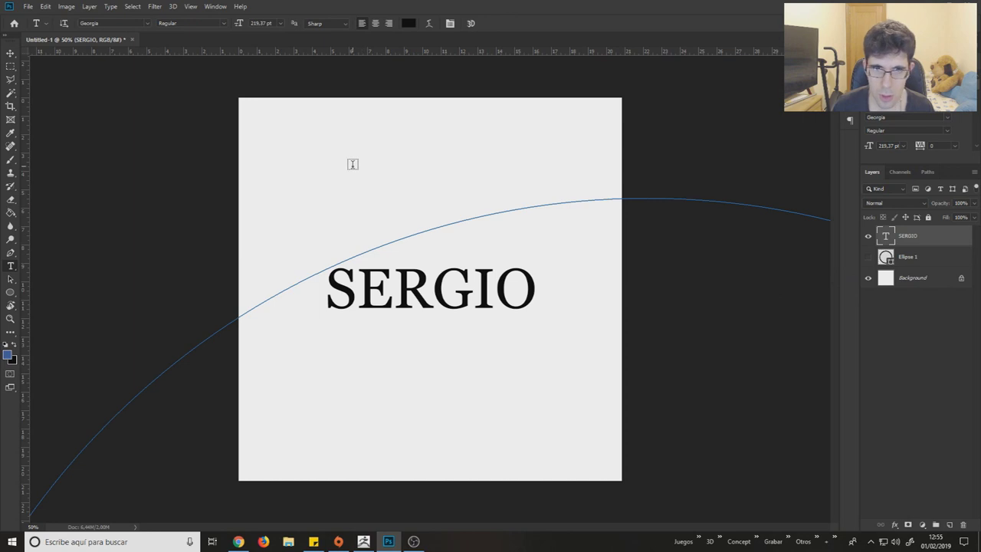
click(351, 162)
text(S ERGIO)
drag(402, 162, 297, 162)
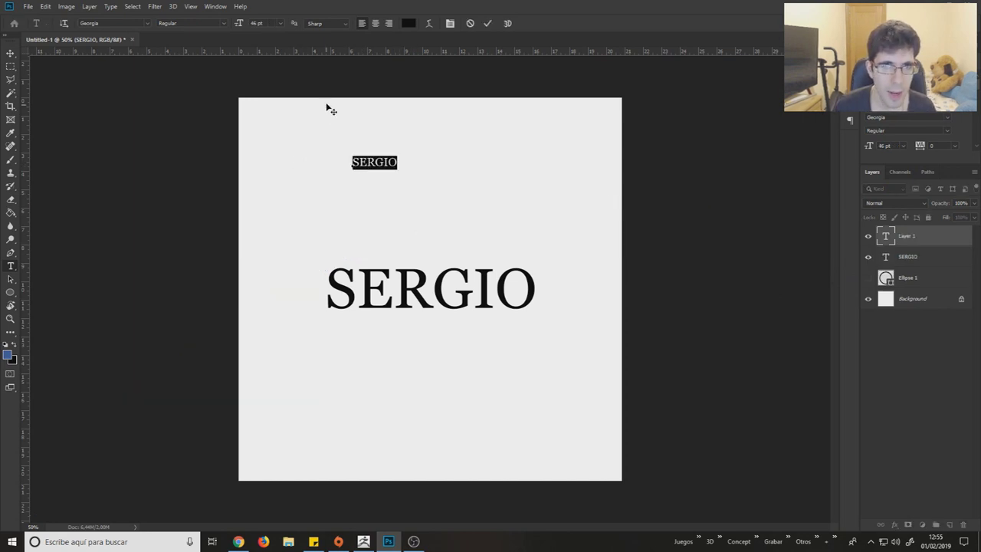
click(9, 53)
Step: Enlarge the new SERGIO over the old one, hide the original, restore the ring, and centre it
key(ctrl+t)
mouse_move(398, 170)
mouse_down()
mouse_move(465, 219)
mouse_move(582, 279)
mouse_up()
drag(537, 180, 499, 284)
key(Return)
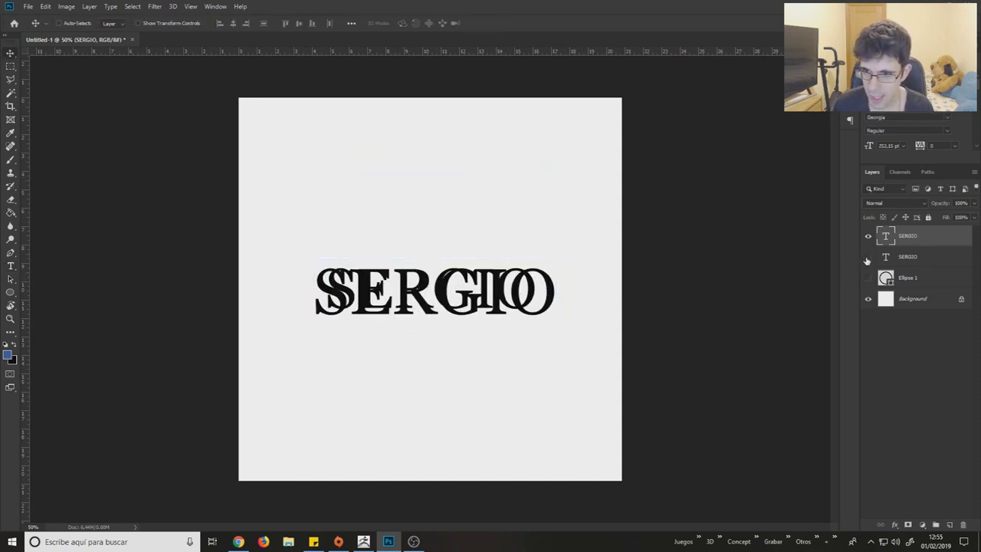
click(869, 257)
click(868, 278)
drag(461, 295, 454, 292)
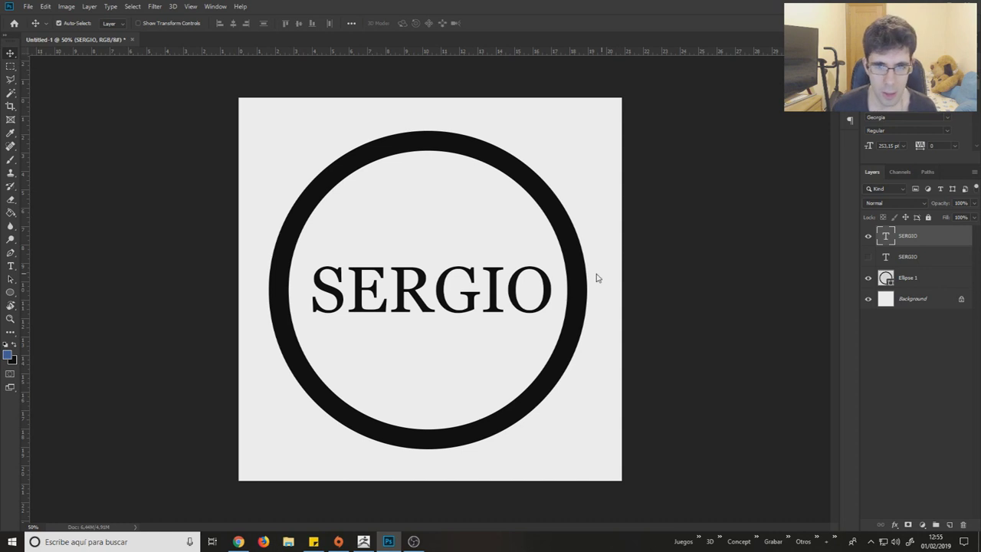
Step: Save the image as a JPEG named 'logo' in the Escritorio (Desktop) folder
key(ctrl+shift+s)
click(448, 236)
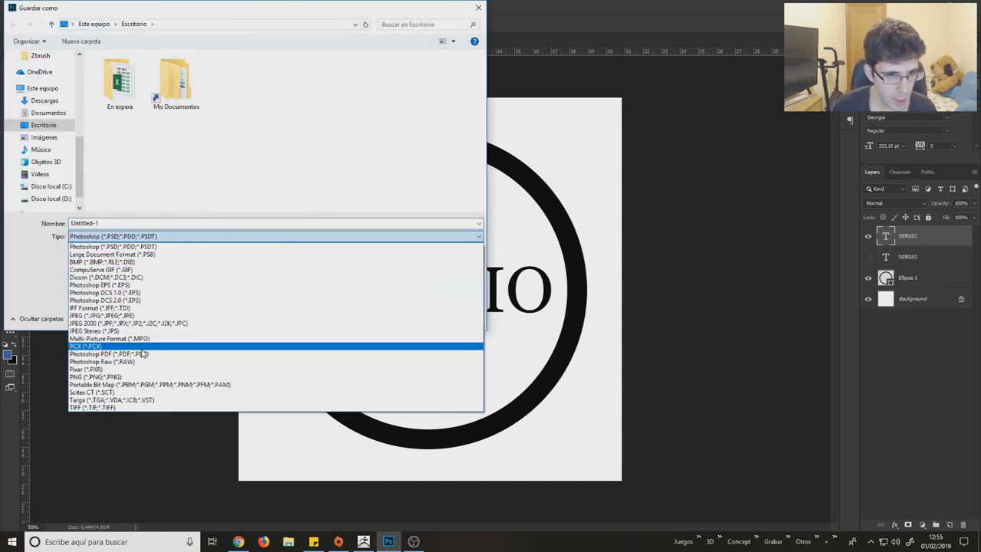
click(133, 378)
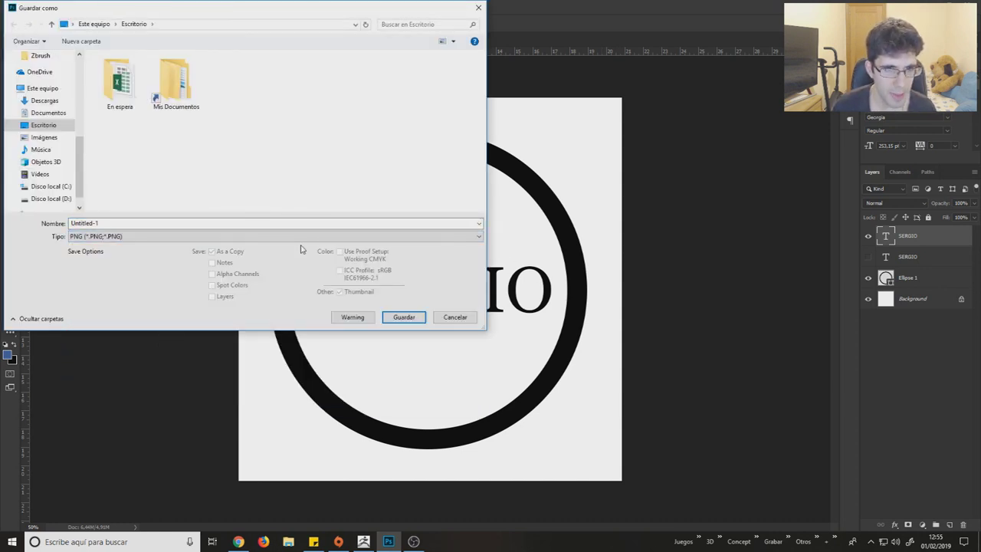
click(303, 237)
click(115, 315)
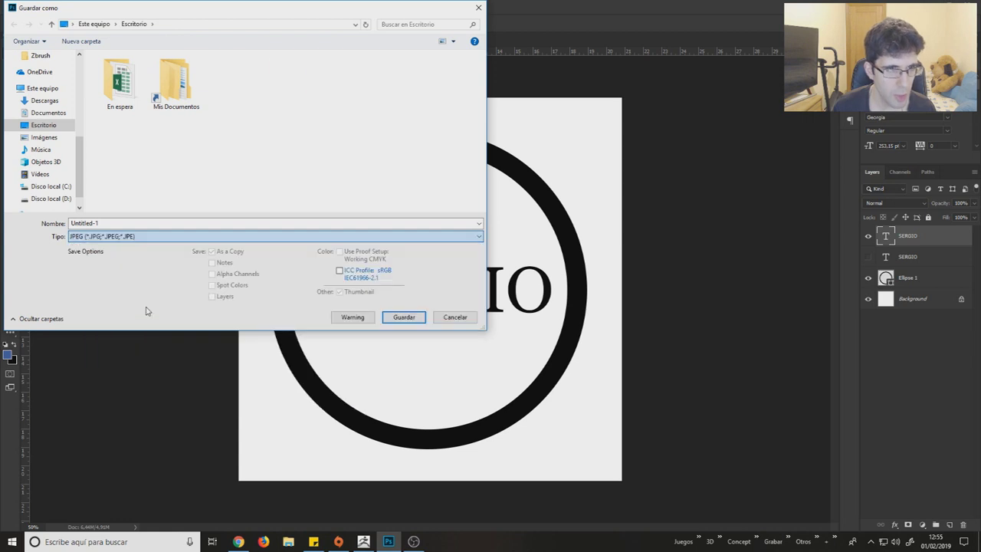
double_click(154, 223)
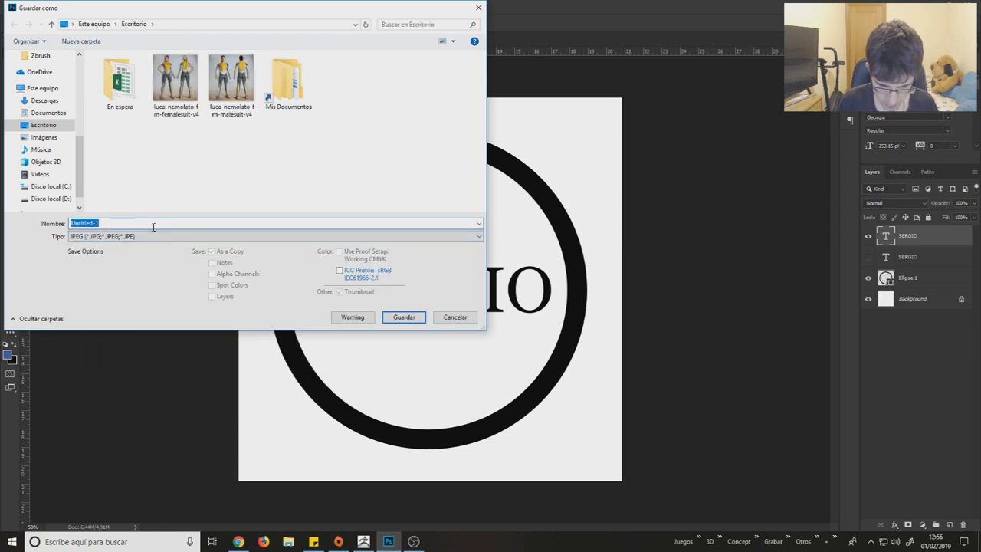
text(logo)
key(Return)
key(Return)
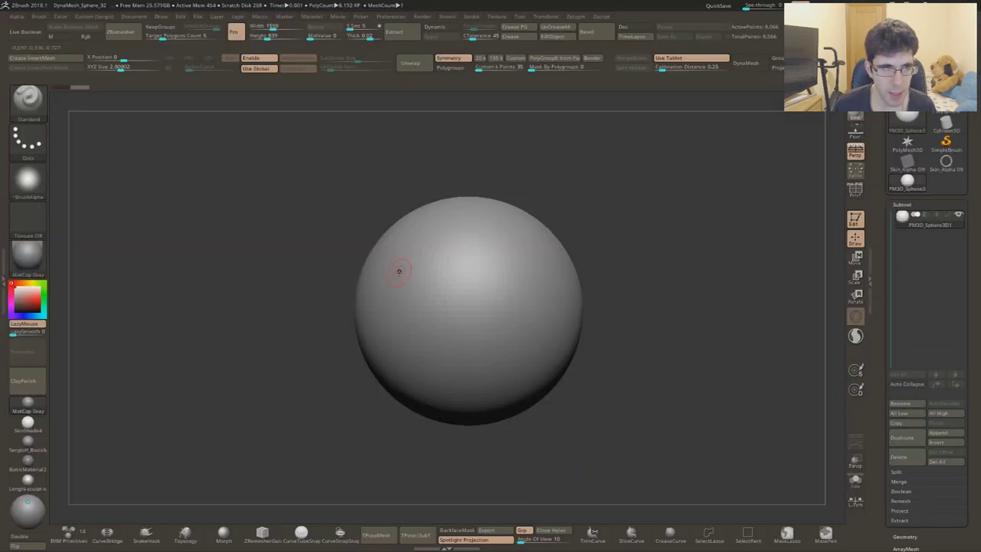
Step: Import the logo JPEG from the Desktop as a new alpha
click(28, 180)
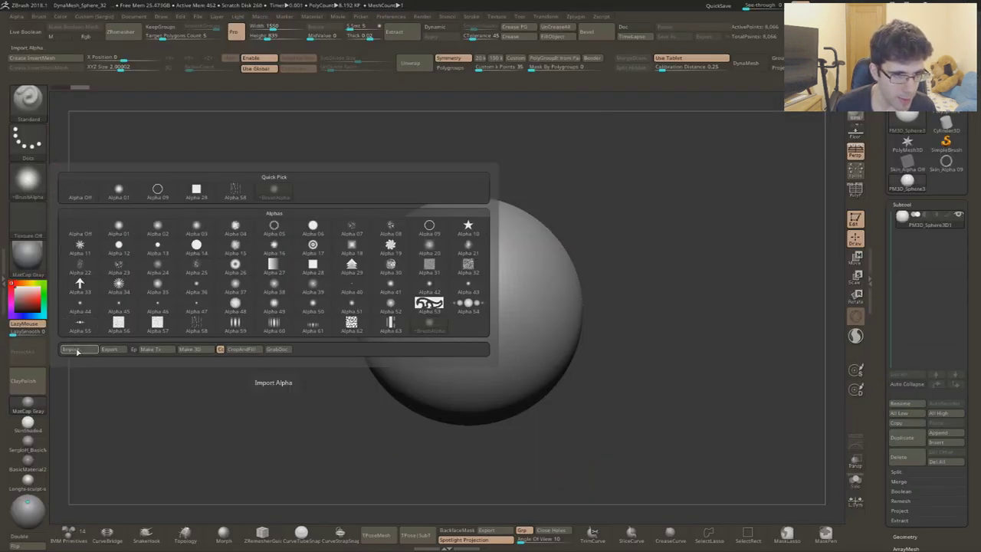
click(27, 183)
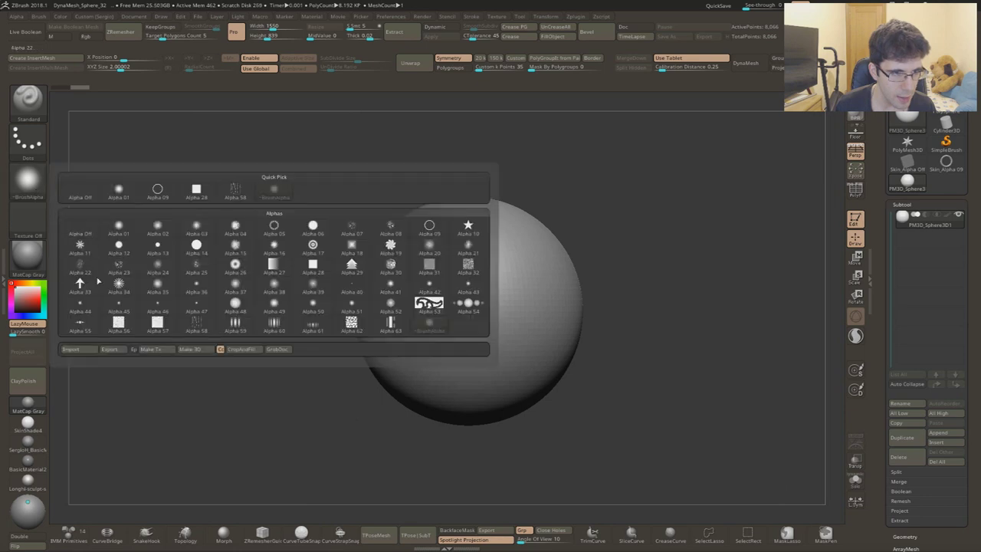
click(70, 349)
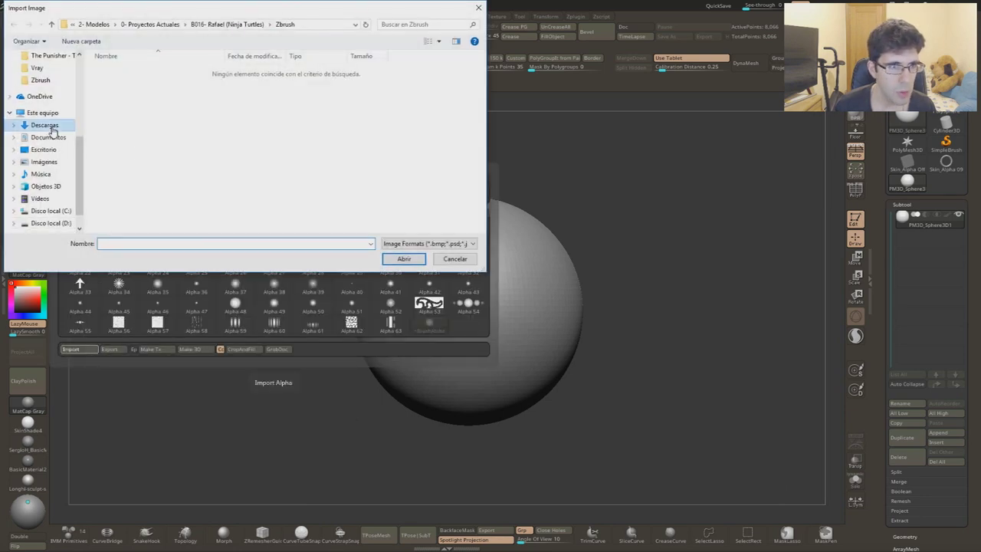
click(43, 125)
click(44, 149)
double_click(161, 95)
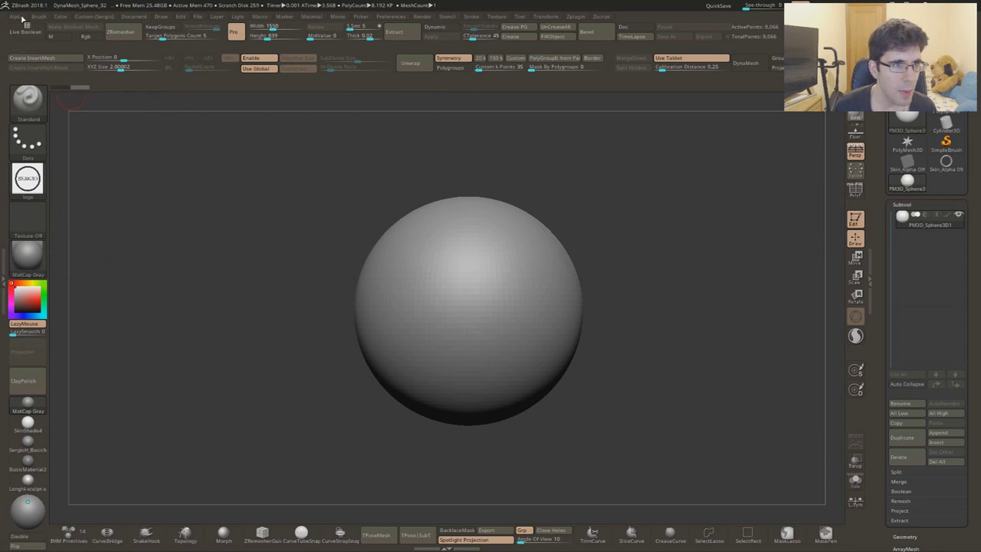
Step: Convert the logo alpha into a 3D mesh with Make 3D and snap to front view
click(21, 17)
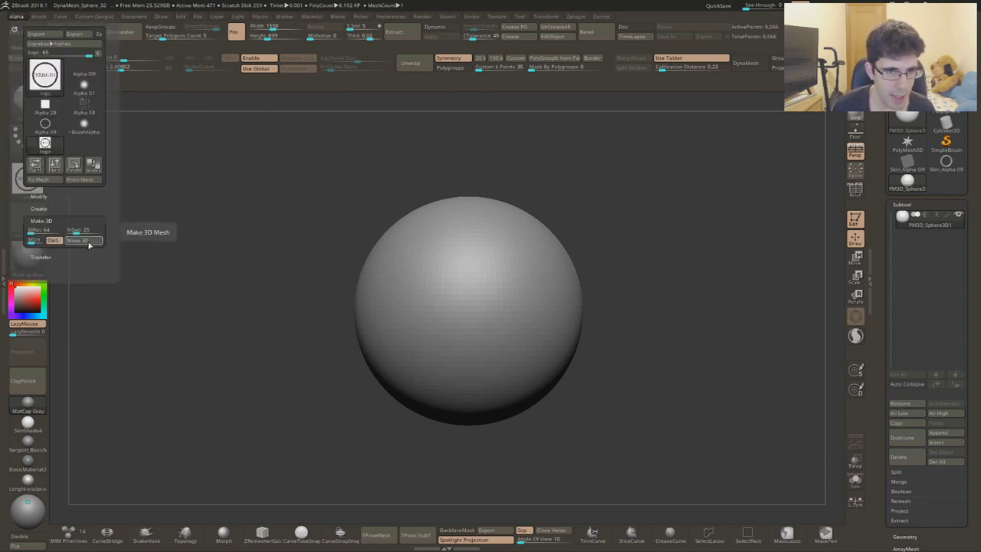
click(88, 241)
mouse_move(404, 299)
mouse_down()
mouse_move(465, 261)
mouse_move(470, 379)
mouse_up()
key(f)
scroll(471, 379, up, 2)
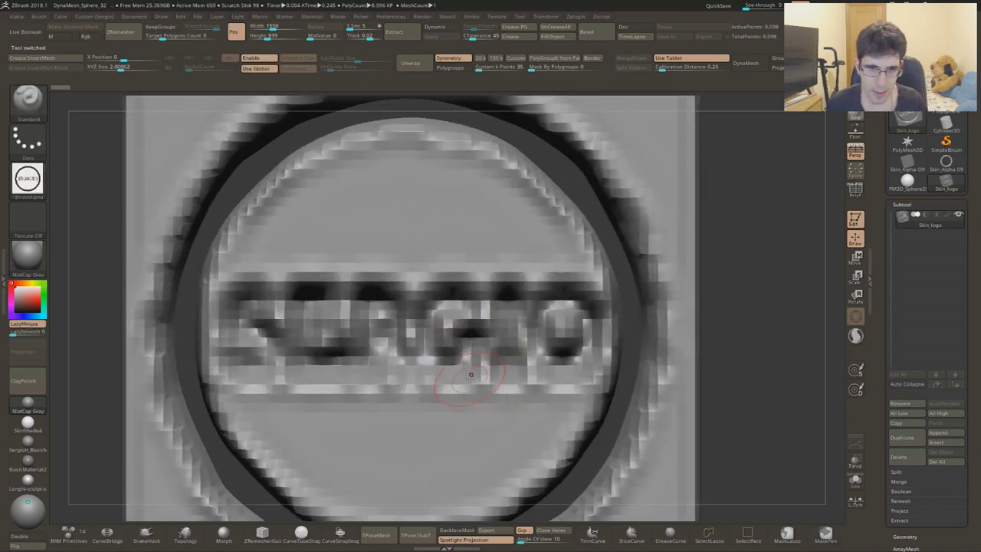
scroll(470, 375, down, 2)
key(alt+Tab)
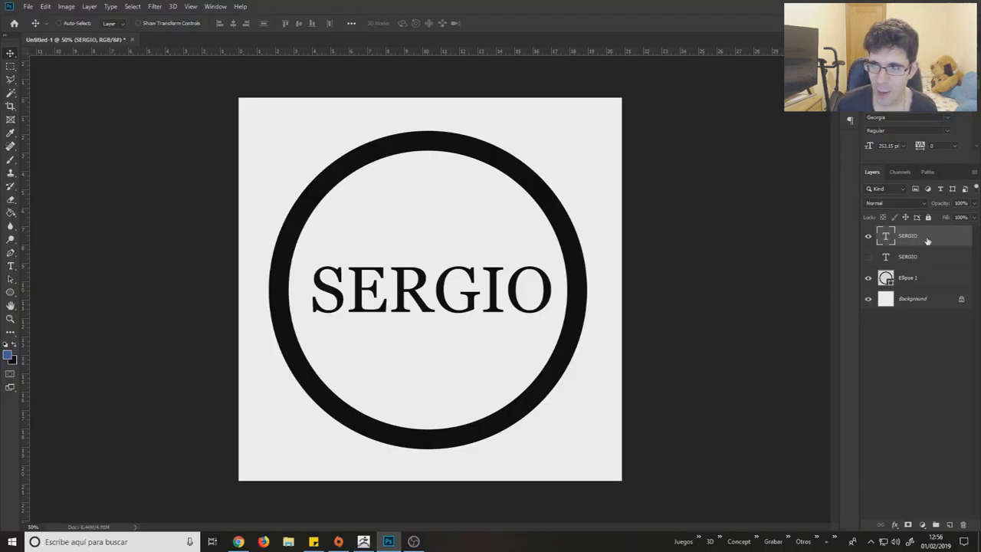
Step: Convert the Background to Layer 0 and merge the logo layers into one
drag(927, 241, 927, 263)
double_click(957, 304)
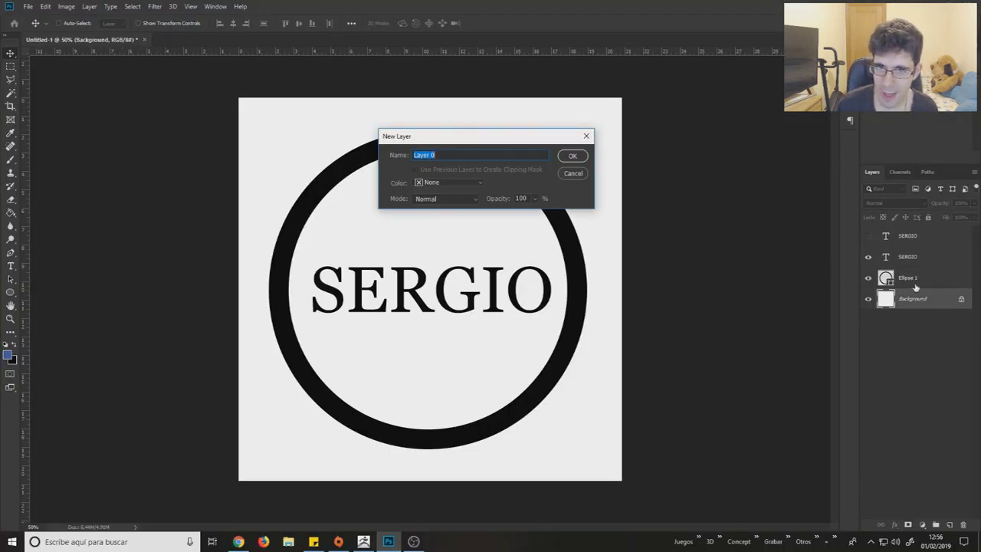
click(572, 155)
click(916, 259)
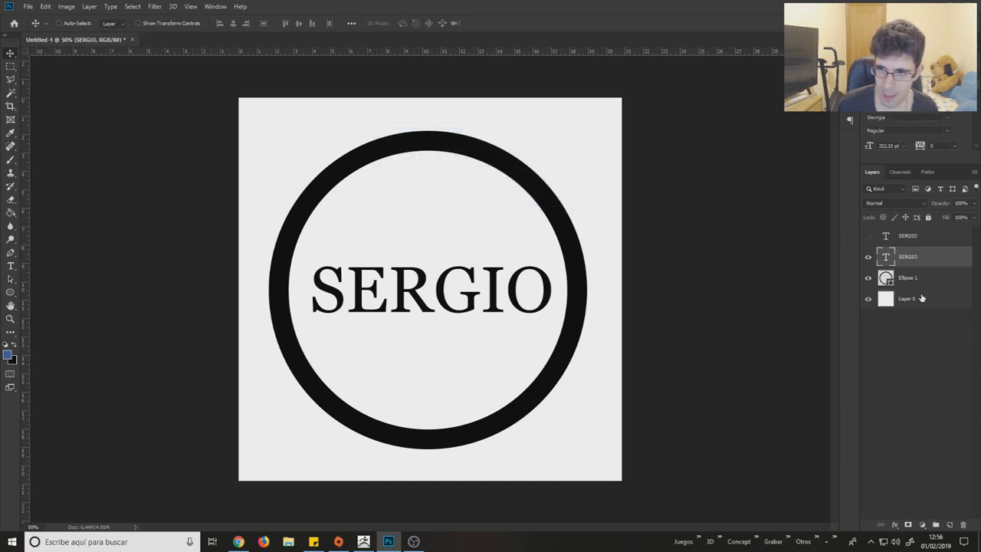
shift+click(923, 298)
right_click(900, 279)
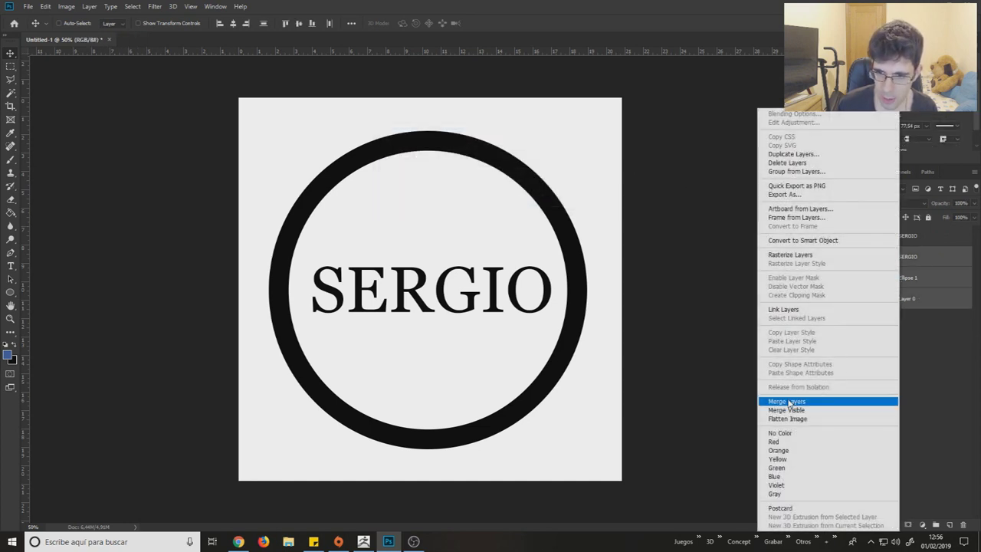
click(787, 402)
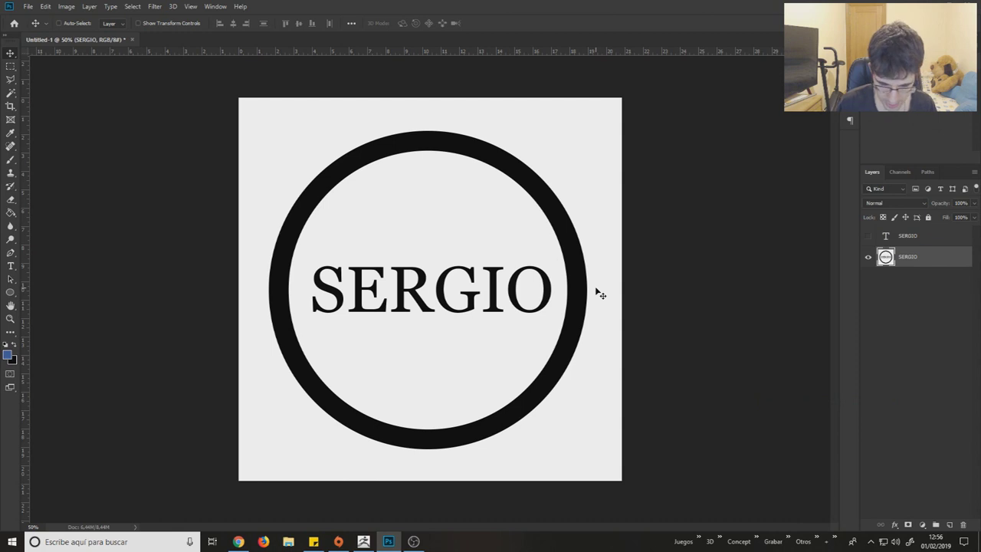
Step: Invert the merged logo, attempt a JPEG save over 'logo', then undo the inversion and merge
key(ctrl+i)
key(ctrl+s)
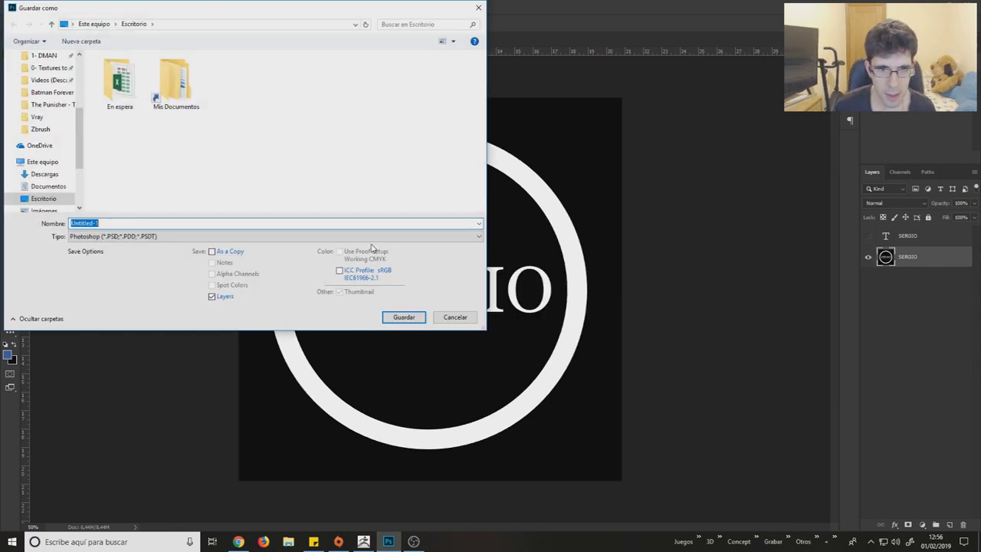
click(371, 238)
click(153, 311)
double_click(194, 76)
click(553, 272)
key(ctrl+z)
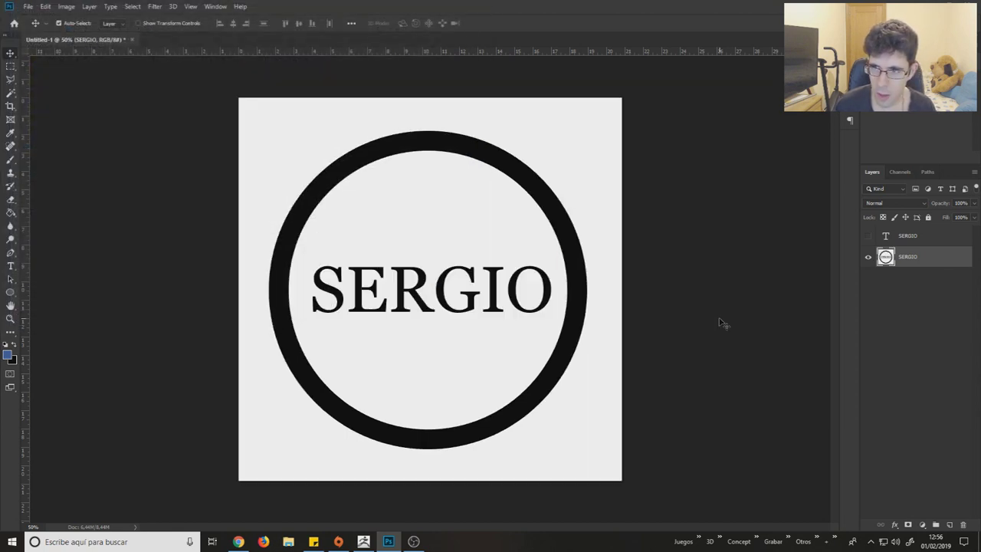
key(ctrl+z)
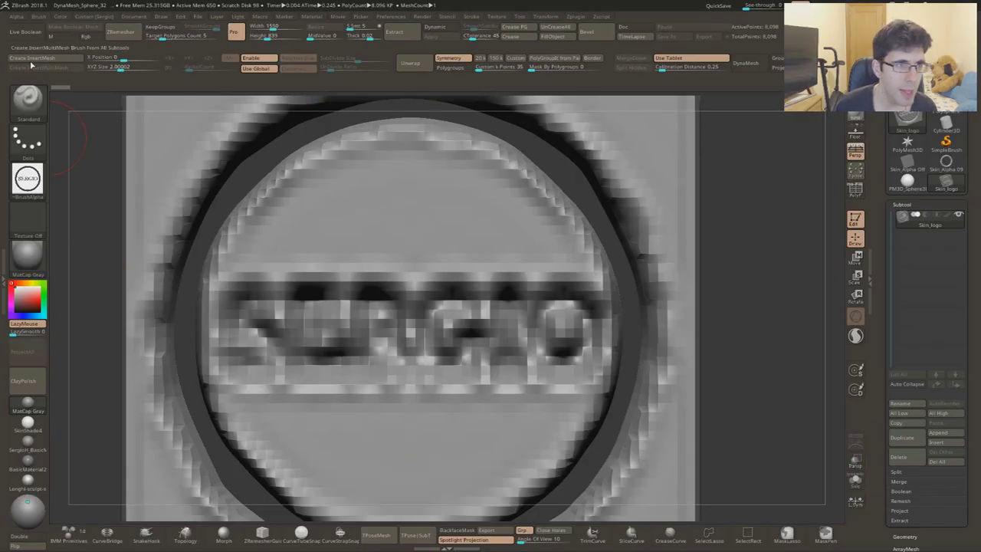
Step: Invert the SERGIO alpha and build a first 3D mesh from it
click(23, 16)
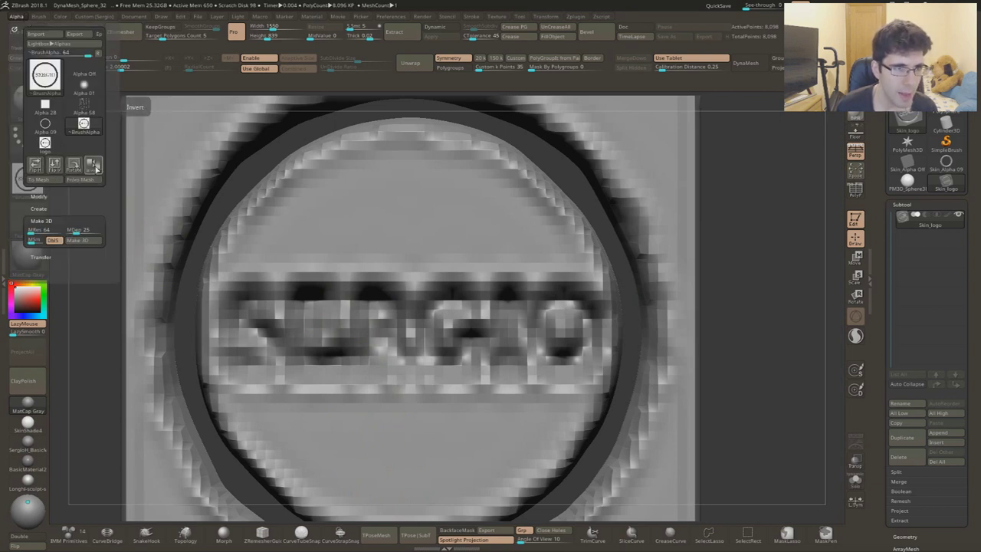
click(92, 165)
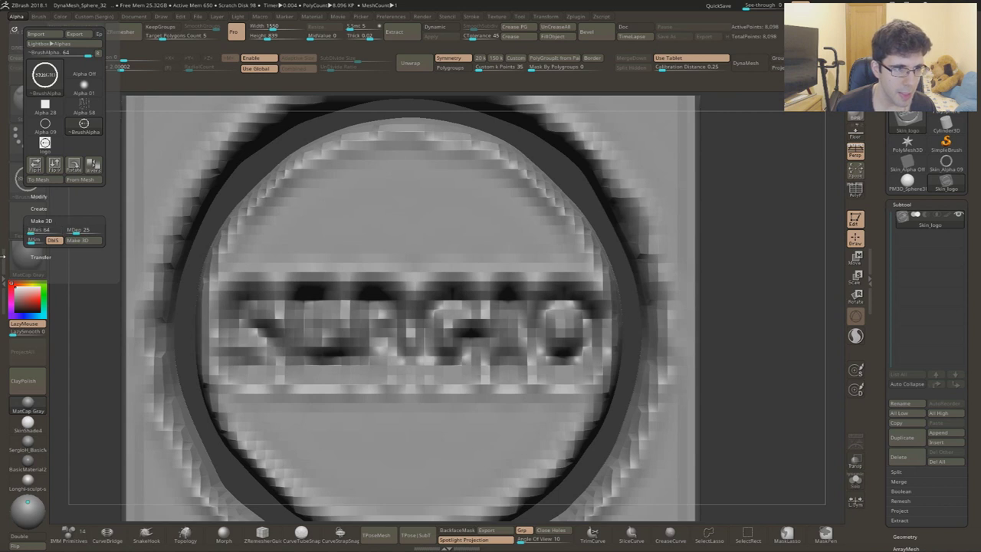
click(16, 16)
click(83, 242)
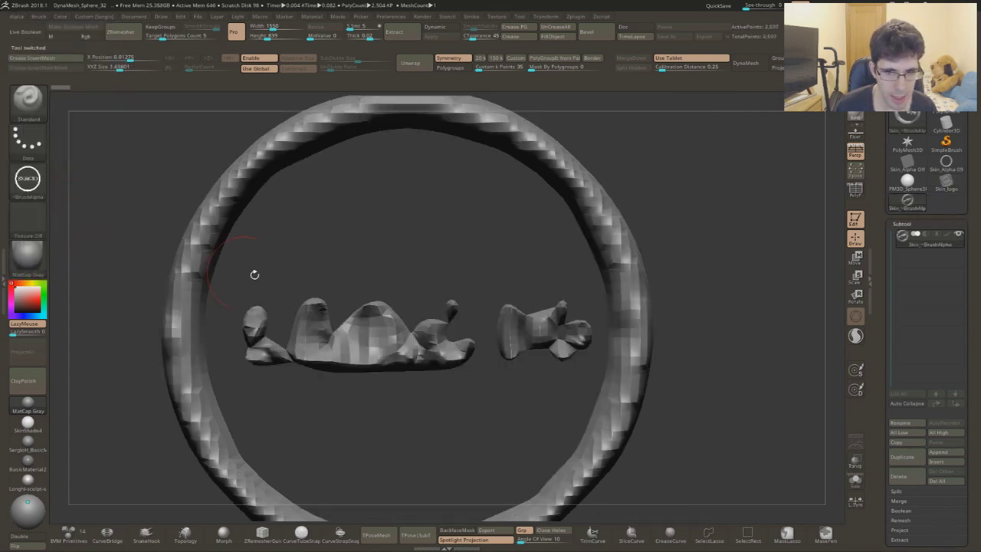
mouse_move(384, 299)
mouse_down()
mouse_move(387, 282)
mouse_move(407, 351)
mouse_up()
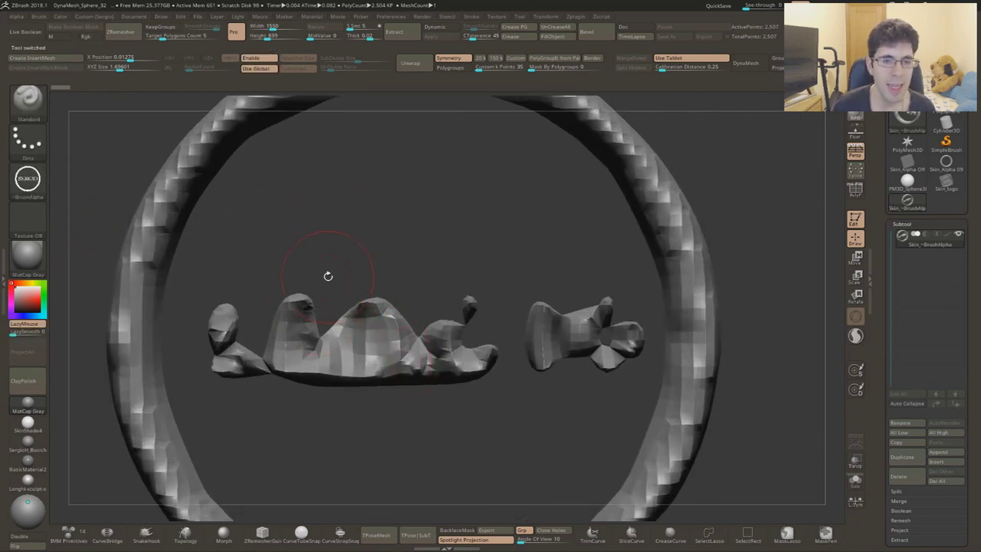
Step: Regenerate the 3D mesh from the alpha several times, orbiting to check its depth
click(19, 17)
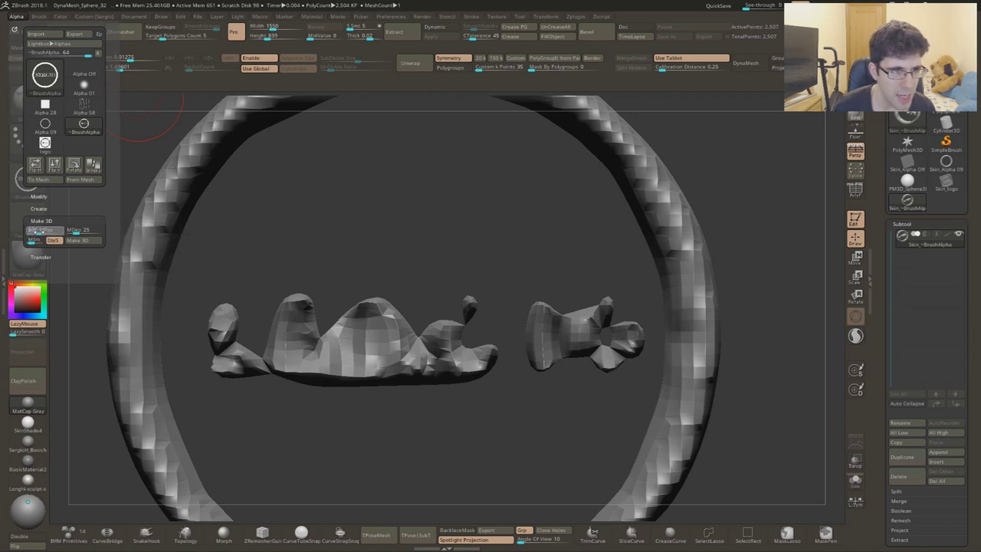
click(78, 242)
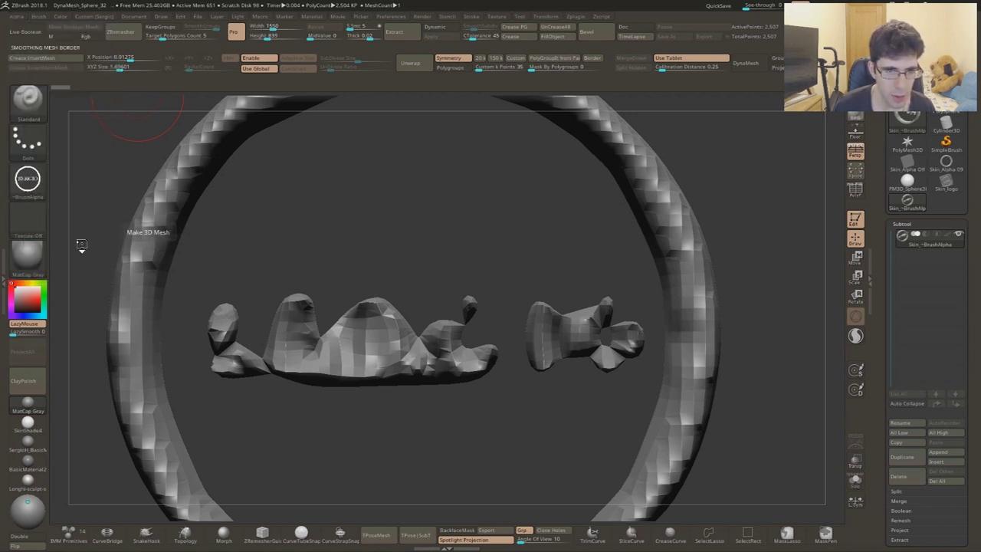
right_drag(227, 291, 241, 291)
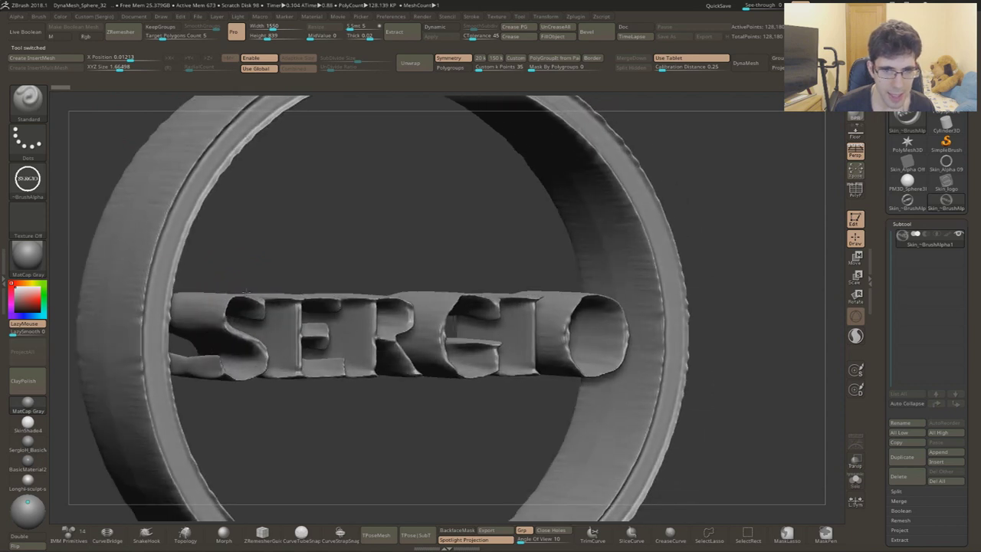
click(15, 17)
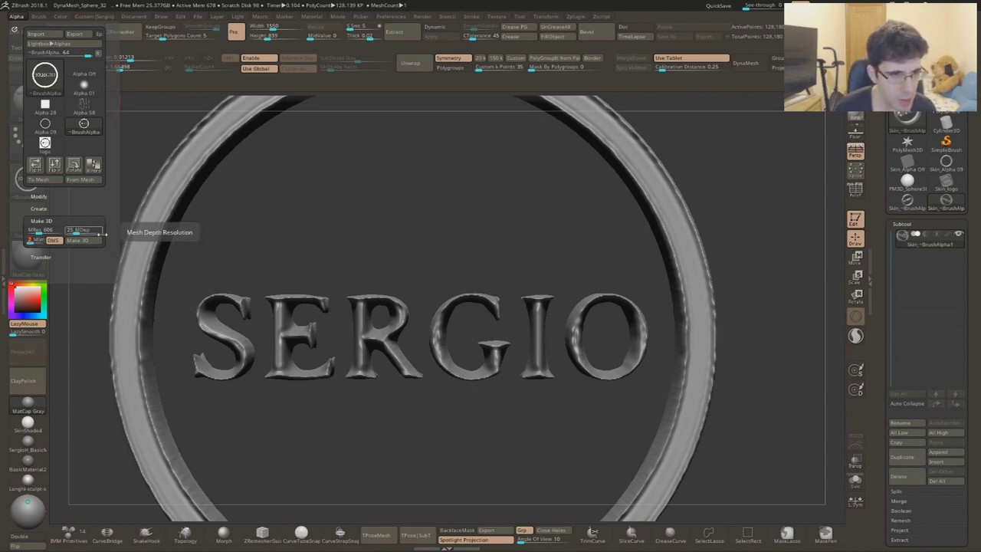
click(77, 240)
shift+right_drag(261, 329, 274, 338)
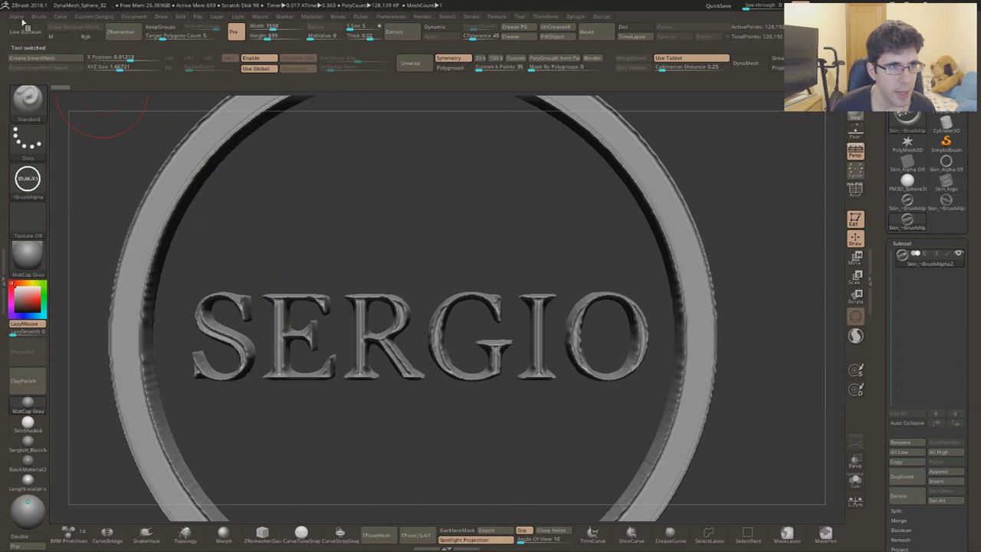
click(16, 16)
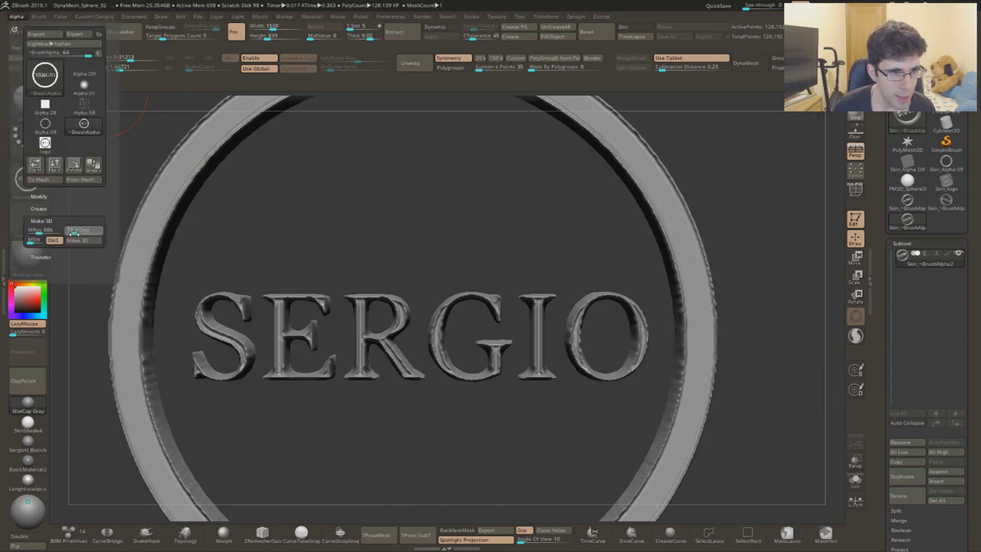
click(76, 239)
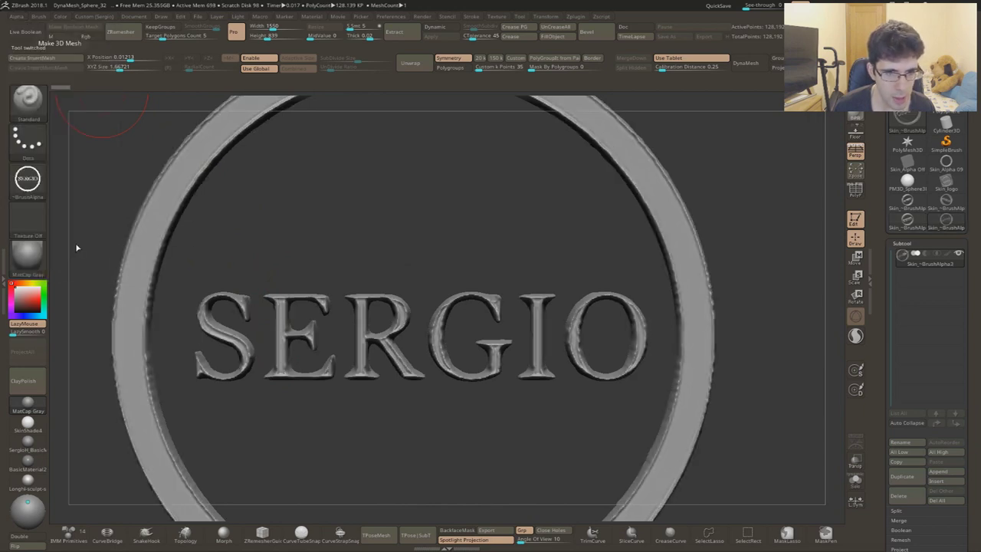
drag(65, 181, 97, 119)
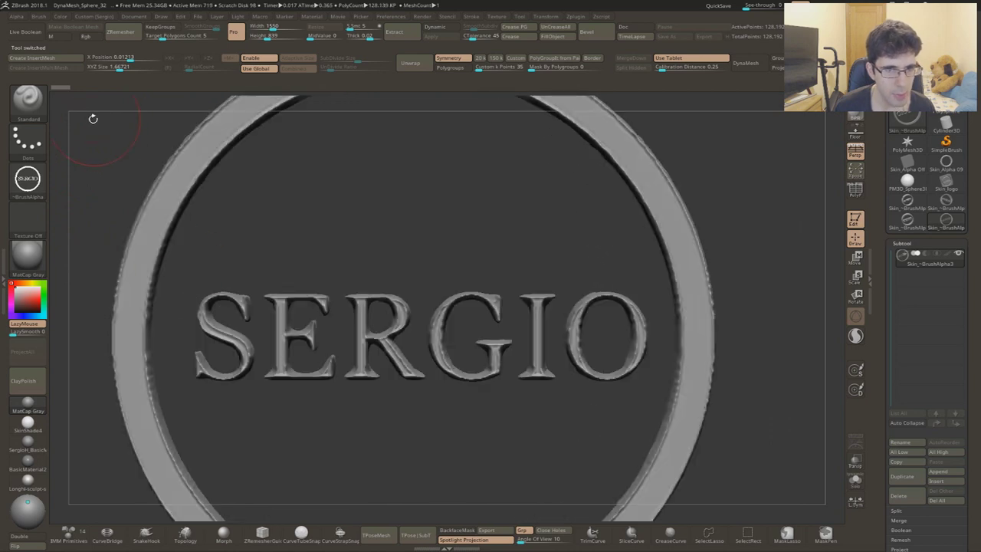
Step: Raise MRes and rebuild the final 570K-point mesh, framing the whole ring
click(16, 16)
drag(40, 230, 50, 231)
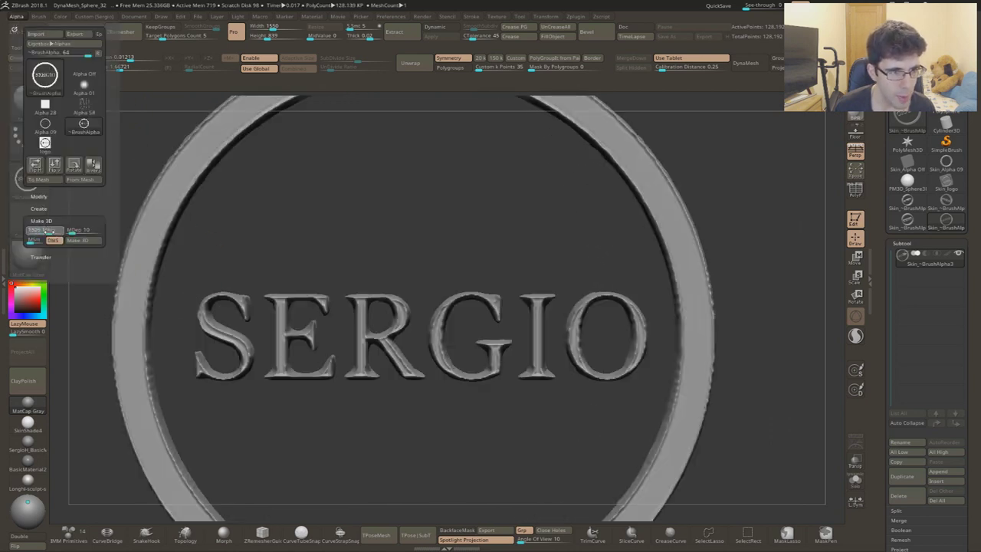
click(73, 240)
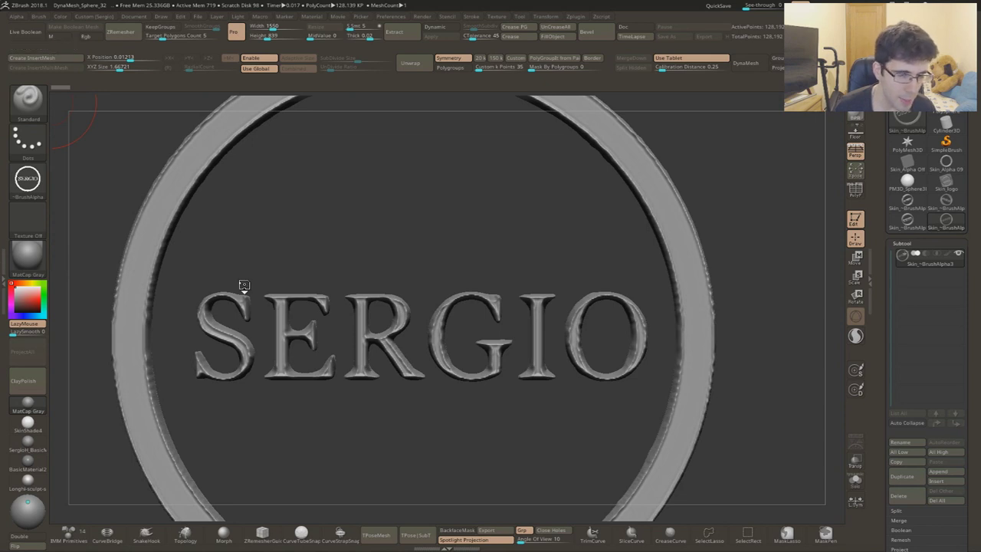
mouse_move(306, 345)
mouse_down()
mouse_move(420, 347)
mouse_move(395, 335)
mouse_up()
key(f)
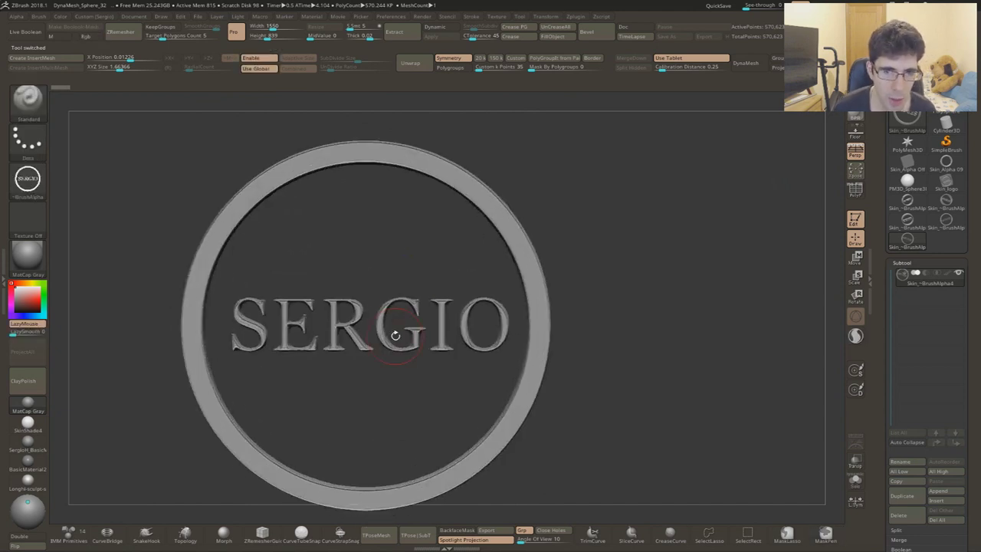
Step: Toggle the PolyF wireframe and orbit to inspect the ~1.36-million-point SERGIO mesh
mouse_move(362, 305)
mouse_down()
mouse_move(415, 327)
mouse_move(402, 291)
mouse_up()
key(shift+f)
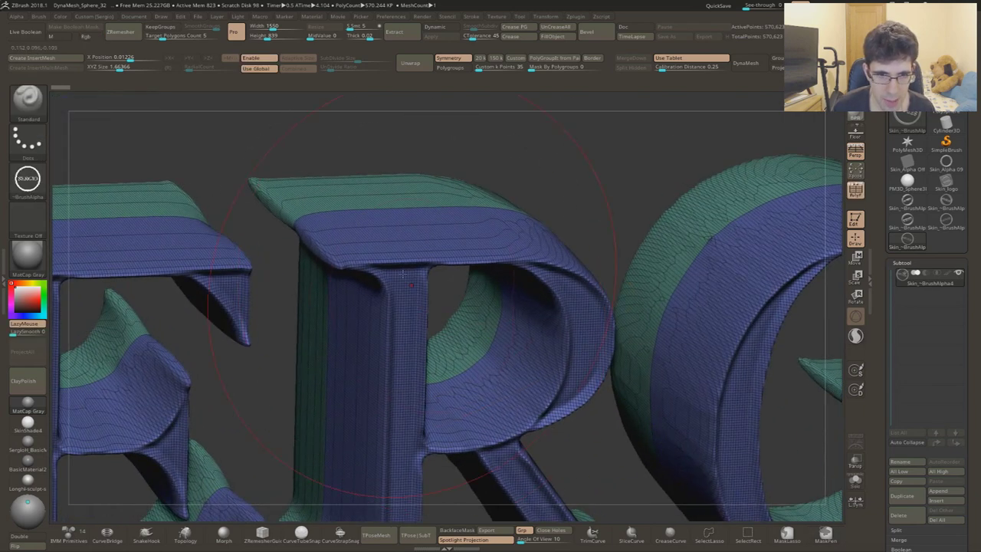
drag(296, 198, 437, 284)
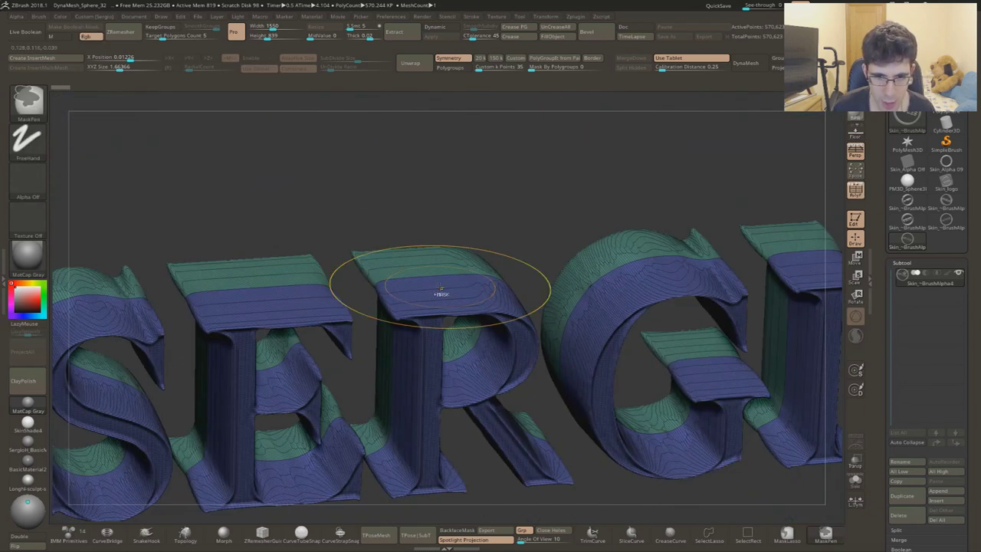
key(shift+f)
mouse_move(457, 360)
mouse_down()
mouse_move(460, 373)
mouse_move(448, 345)
mouse_up()
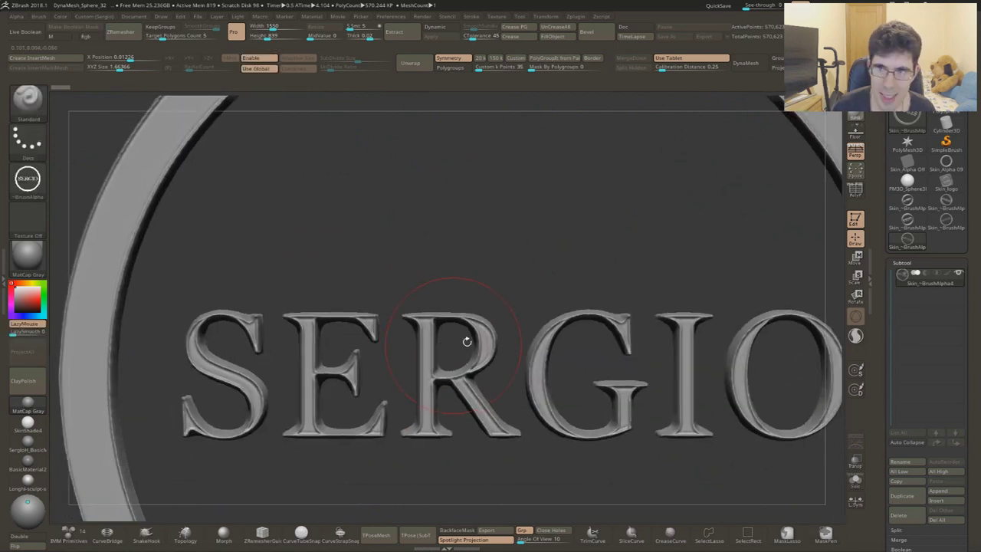
mouse_move(322, 192)
mouse_down()
mouse_move(395, 252)
mouse_move(394, 263)
mouse_move(340, 222)
mouse_move(357, 291)
mouse_move(296, 236)
mouse_up()
key(s)
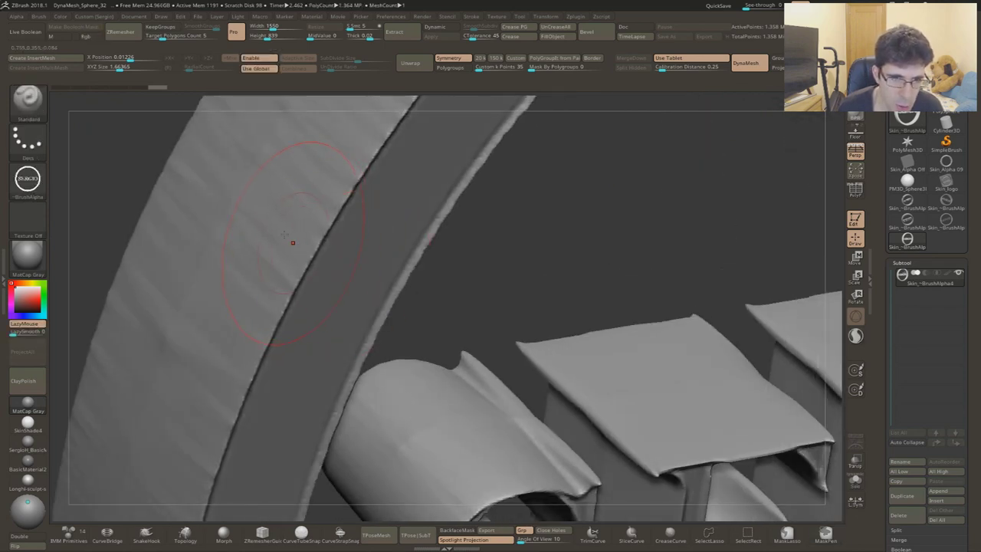
mouse_move(307, 273)
mouse_down()
mouse_move(361, 263)
mouse_move(418, 225)
mouse_move(333, 370)
mouse_up()
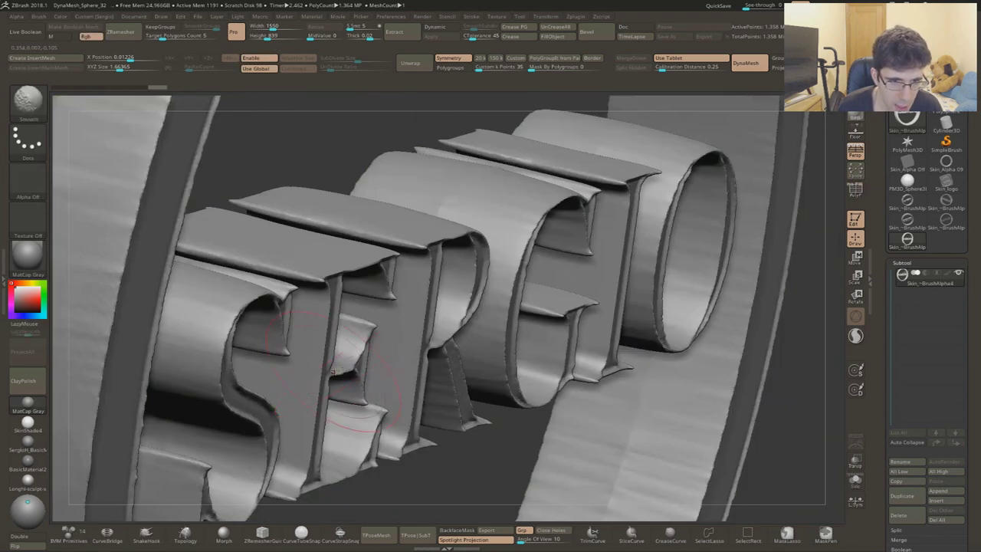
mouse_move(284, 158)
mouse_down()
mouse_move(360, 230)
mouse_move(440, 261)
mouse_move(826, 273)
mouse_up()
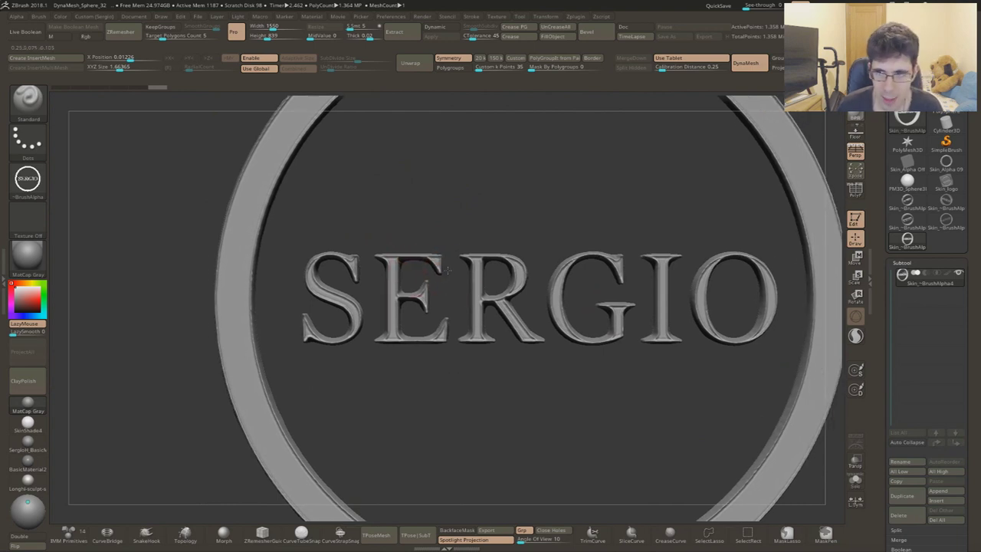
Step: Apply a Polish deformation to the mesh surface and reframe the logo front-on
click(912, 263)
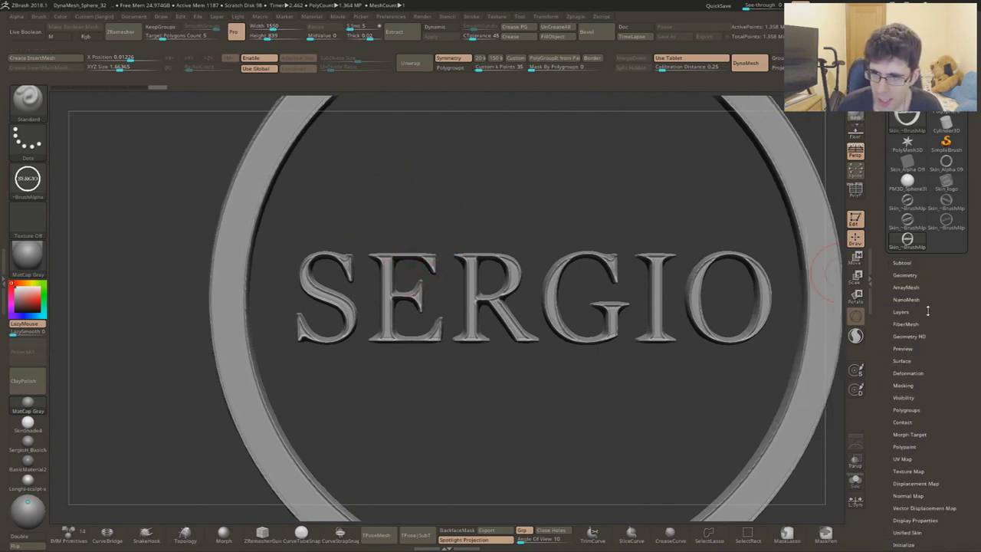
click(908, 374)
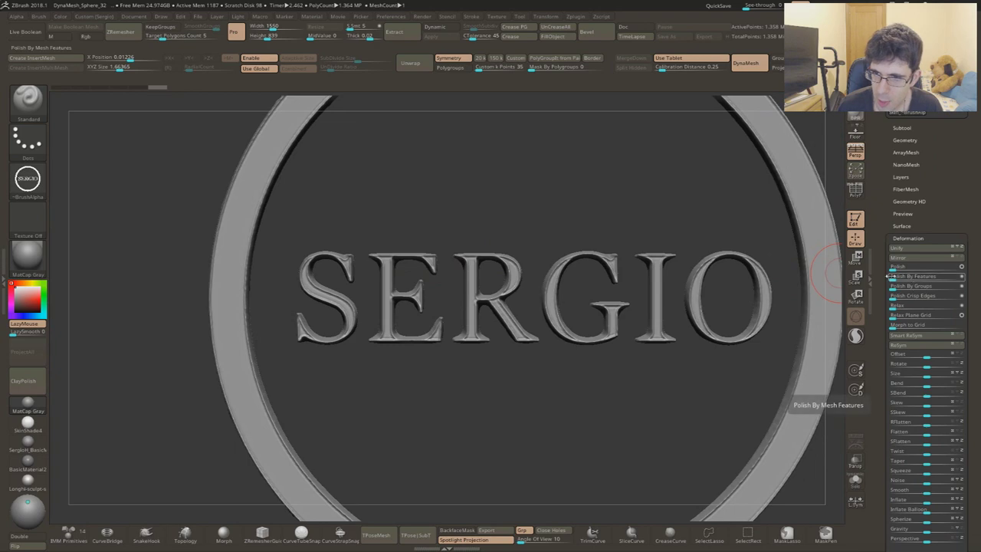
drag(891, 268, 895, 268)
mouse_move(449, 307)
ctrl+right_down()
mouse_move(459, 268)
mouse_move(344, 322)
mouse_move(328, 311)
ctrl+right_up()
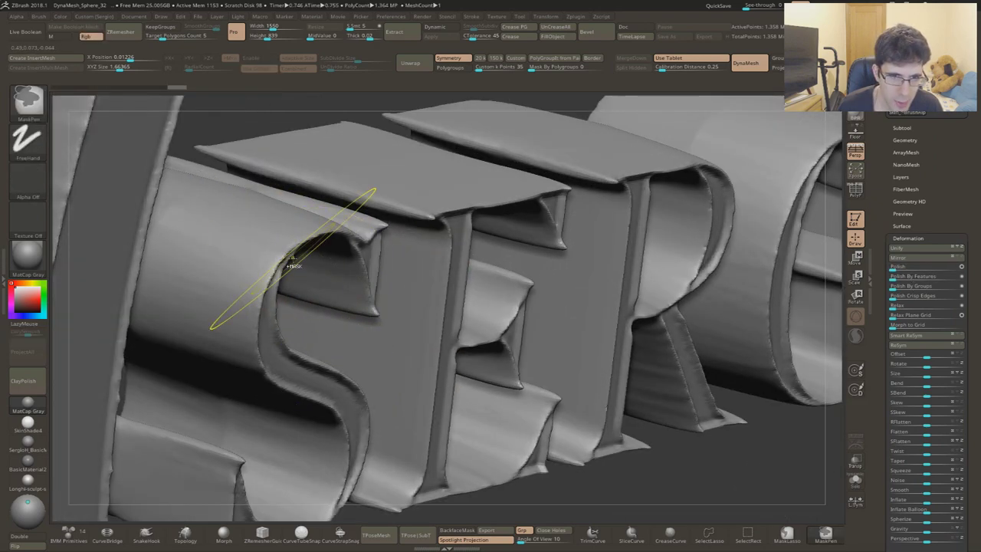
key(f)
mouse_move(357, 267)
shift+right_down()
mouse_move(537, 291)
mouse_move(767, 295)
shift+right_up()
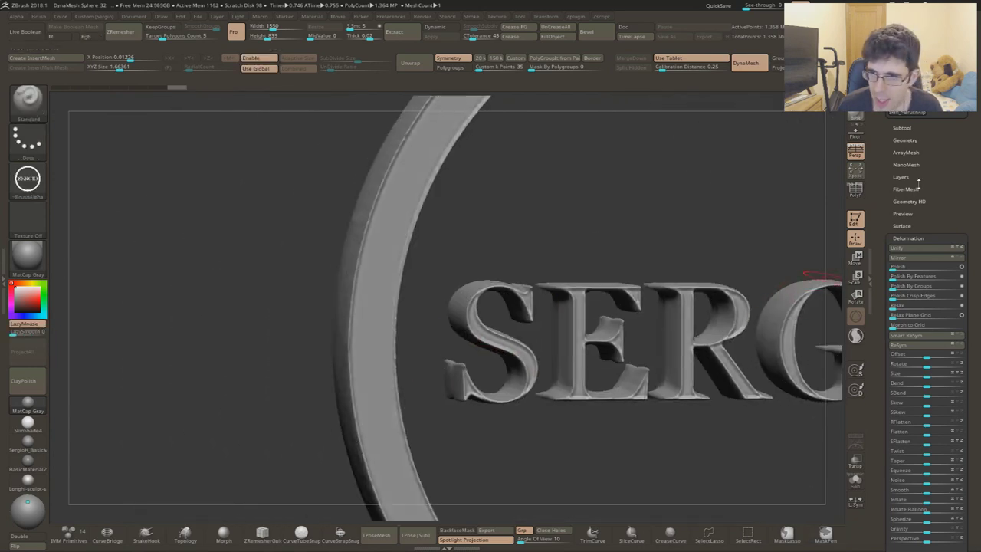
Step: Run ClayPolish from Tool > Geometry to smooth the letter surfaces and edges
click(915, 141)
click(904, 266)
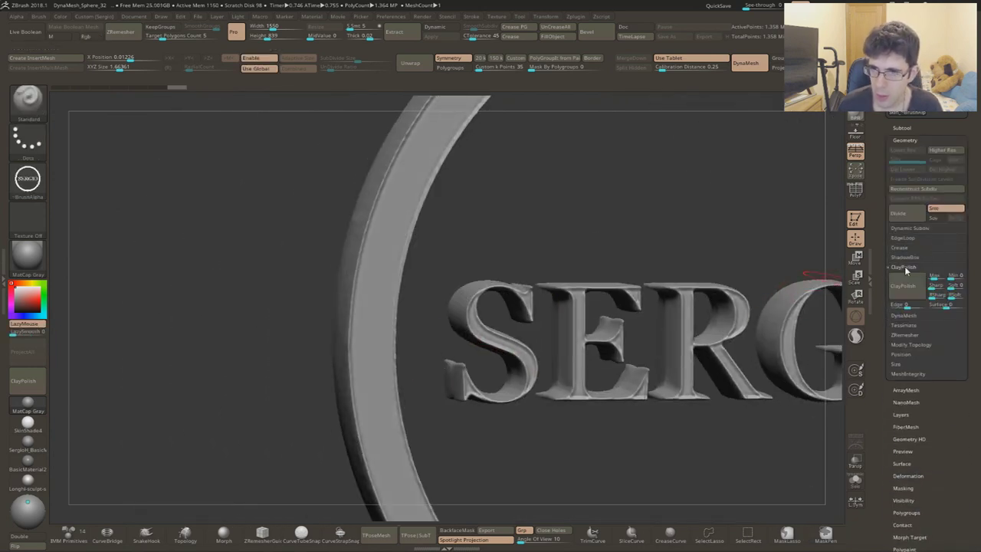
click(901, 286)
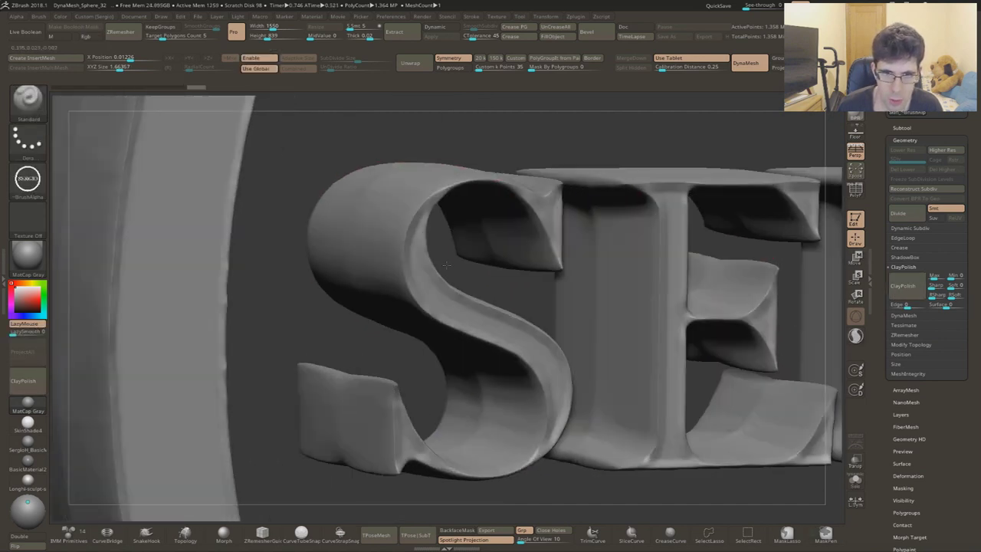
mouse_move(460, 271)
mouse_down()
mouse_move(459, 283)
mouse_move(478, 158)
mouse_move(637, 306)
mouse_move(636, 296)
mouse_move(564, 323)
mouse_move(582, 313)
mouse_move(520, 297)
mouse_up()
Step: Use Transpose to flatten the logo mesh's depth along its thickness
key(r)
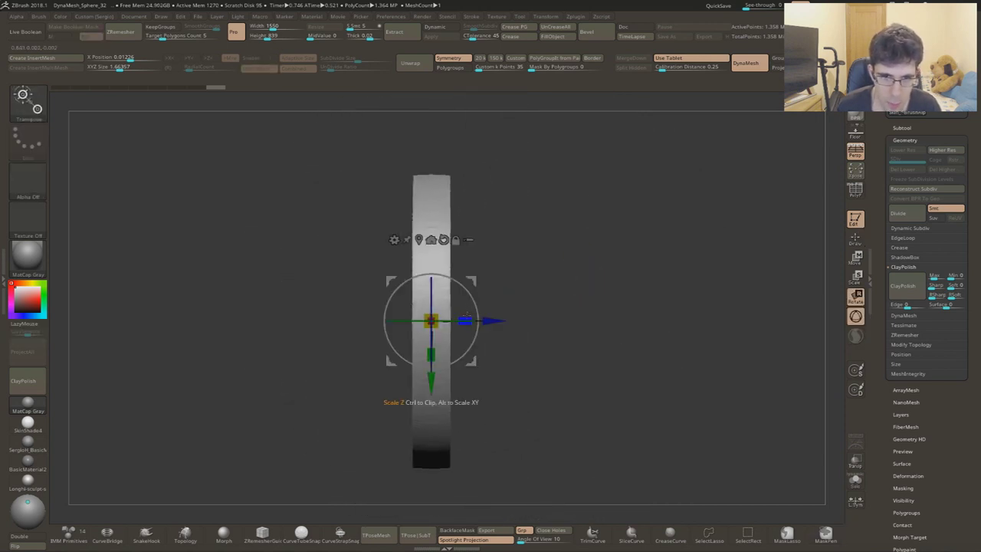
drag(467, 314, 463, 319)
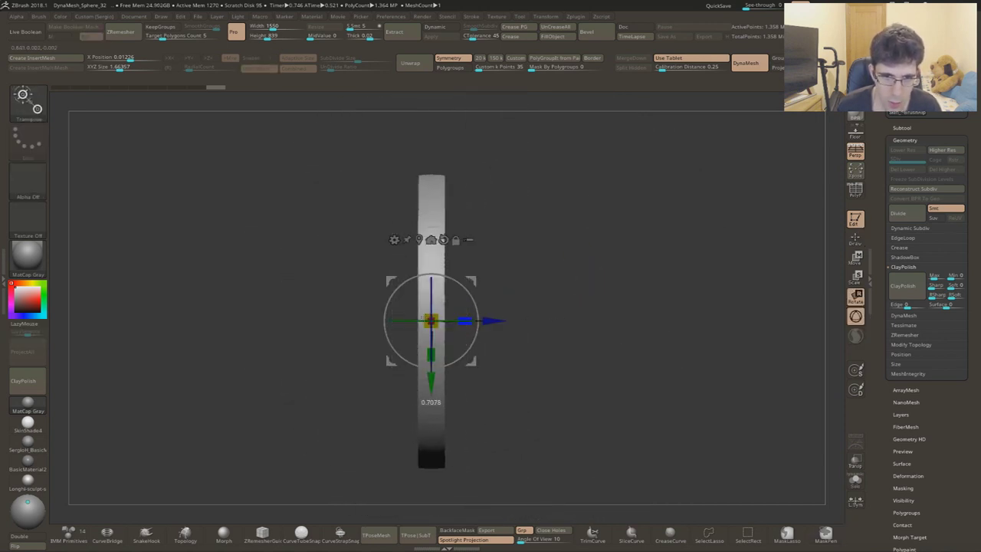
mouse_move(552, 330)
mouse_down()
mouse_move(502, 316)
mouse_move(565, 309)
mouse_up()
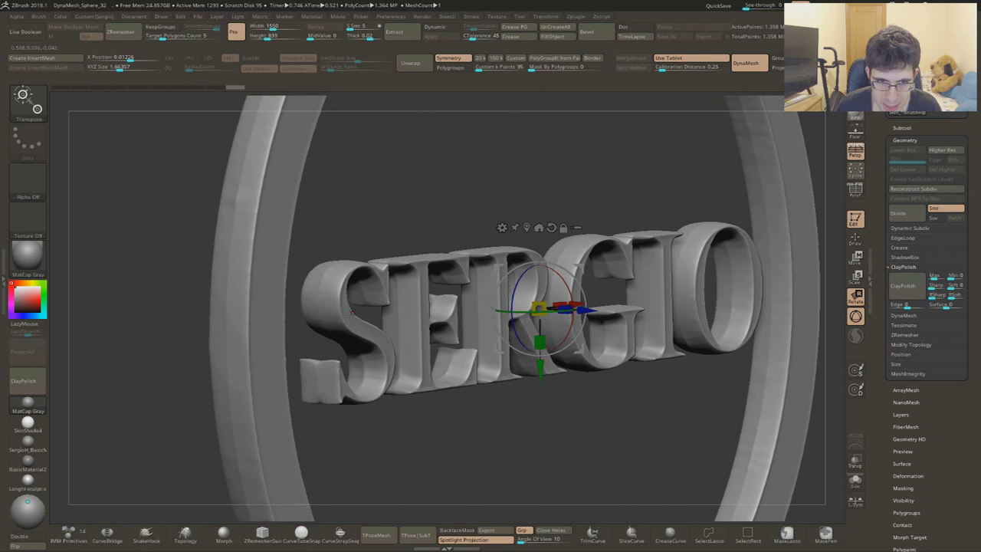
Step: Turn the mesh edge-on with perspective off and mask one half of its profile
drag(351, 312, 759, 158)
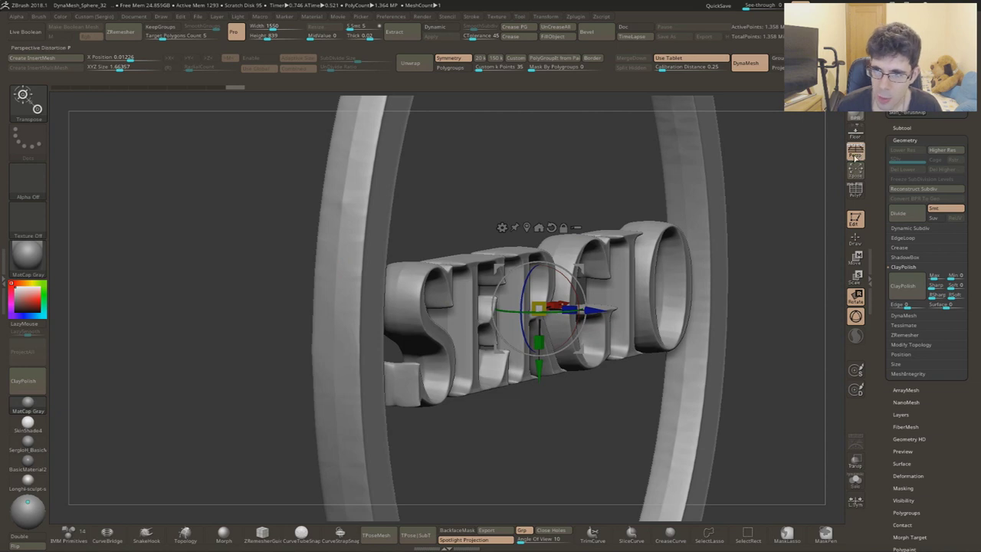
click(853, 158)
shift+drag(615, 250, 672, 248)
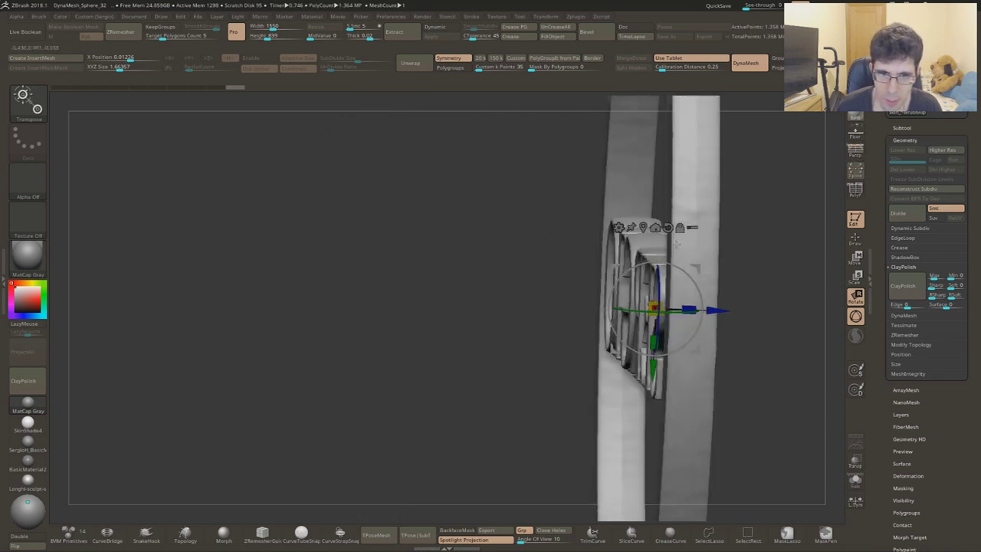
alt+drag(672, 290, 560, 286)
key(w)
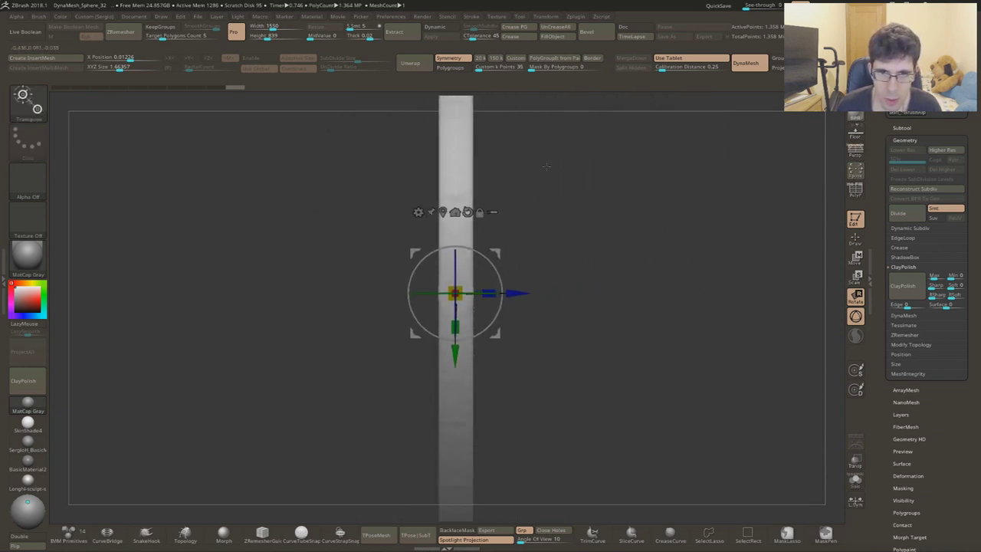
alt+drag(544, 185, 532, 220)
alt+drag(448, 220, 454, 173)
ctrl+drag(428, 118, 384, 516)
mouse_move(490, 429)
mouse_down()
mouse_move(423, 408)
mouse_move(459, 307)
mouse_up()
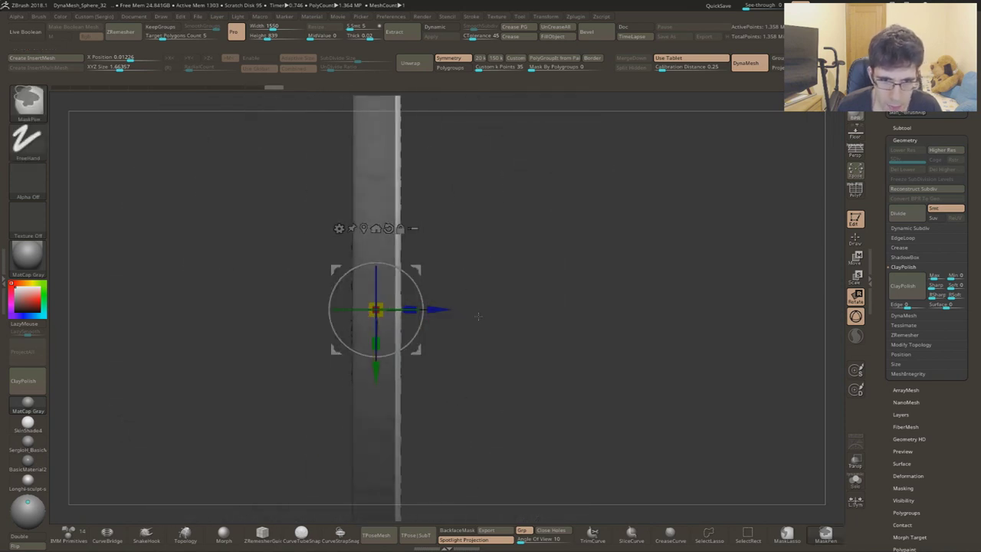
Step: Nudge the unmasked part of the logo slightly in depth and rescale its depth
drag(460, 307, 447, 307)
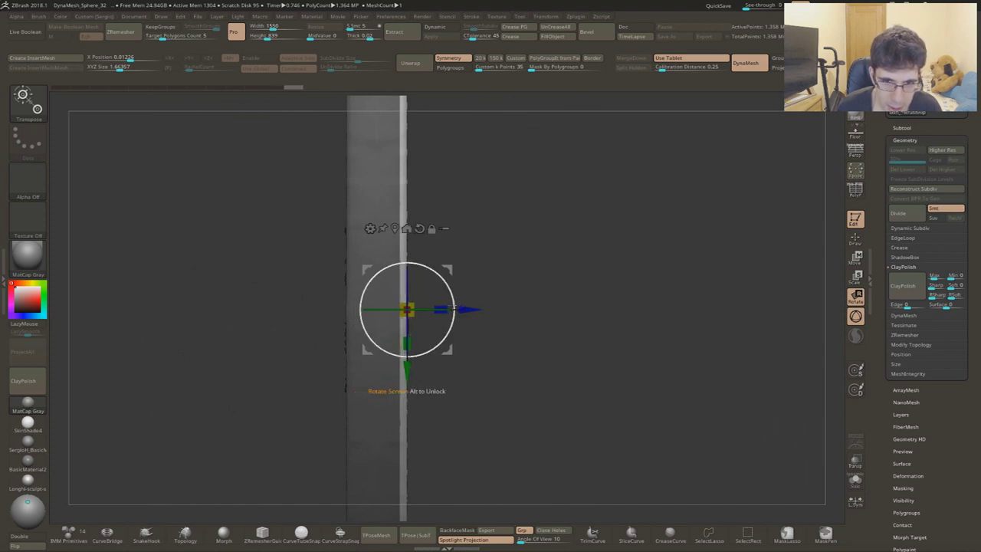
drag(407, 379, 406, 374)
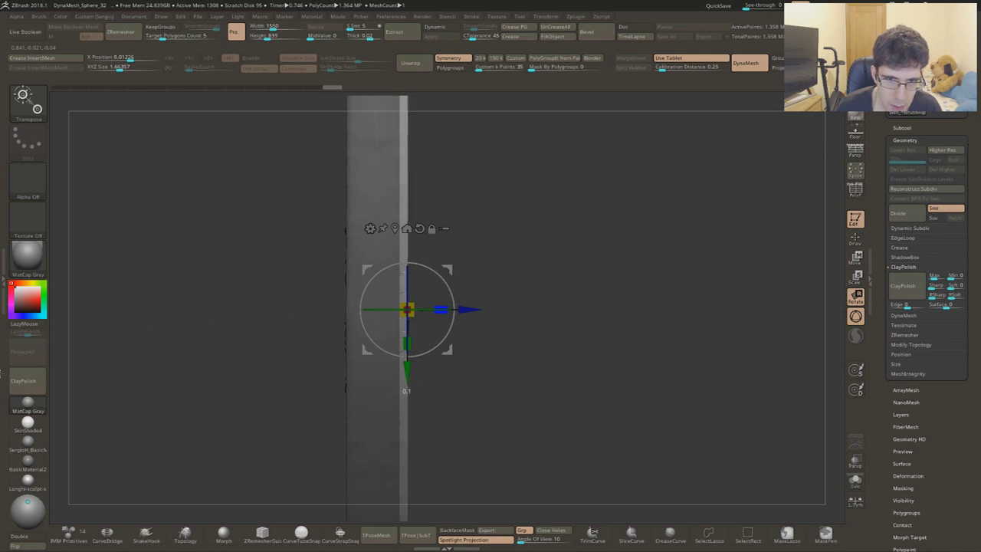
drag(540, 304, 360, 308)
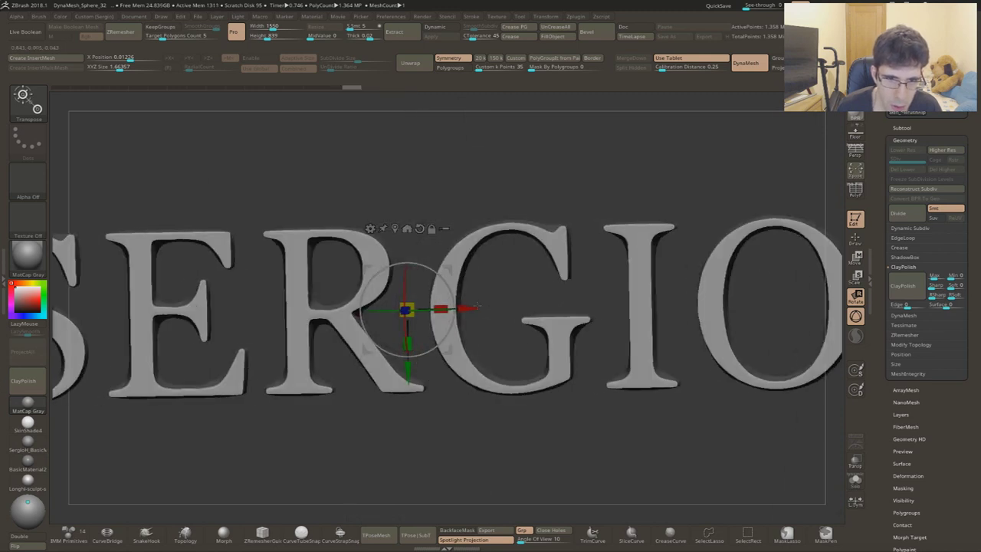
Step: Check the letters' topology in Polyframe, then hide the thin back strip from side view
key(shift+f)
mouse_move(360, 307)
ctrl+right_down()
mouse_move(397, 286)
mouse_move(368, 224)
ctrl+right_up()
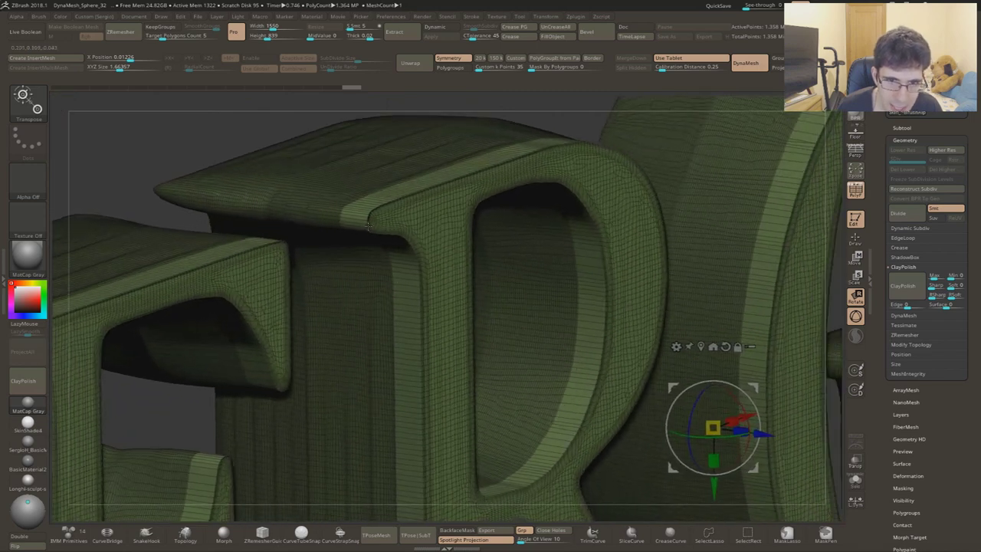
key(shift+f)
mouse_move(374, 220)
shift+right_down()
mouse_move(494, 435)
mouse_move(537, 268)
shift+right_up()
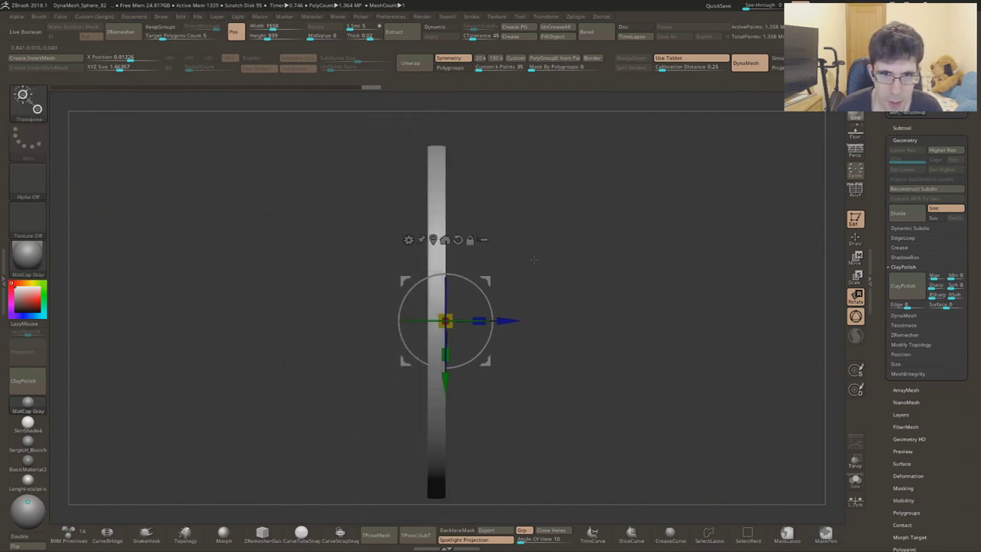
mouse_move(381, 118)
ctrl+shift+mouse_down()
mouse_move(407, 493)
mouse_move(445, 538)
ctrl+shift+mouse_up()
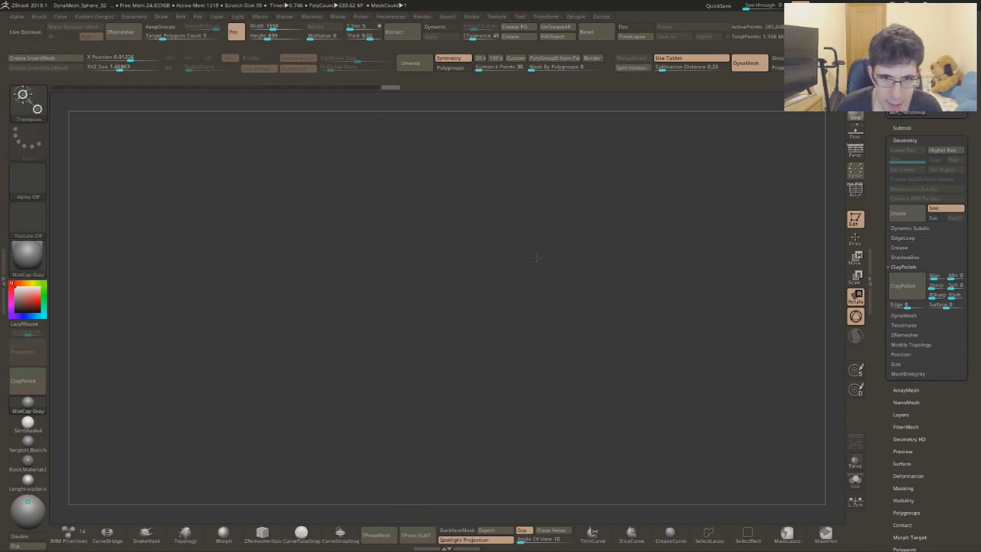
Step: Delete the hidden back portion of the mesh with Del Hidden
mouse_move(558, 317)
mouse_down()
mouse_move(556, 328)
mouse_move(554, 319)
mouse_up()
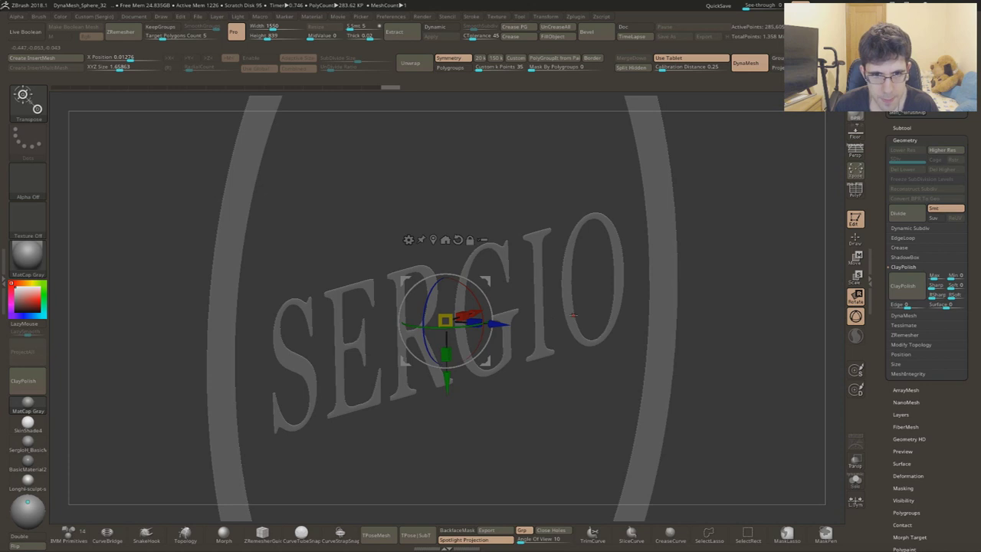
click(914, 344)
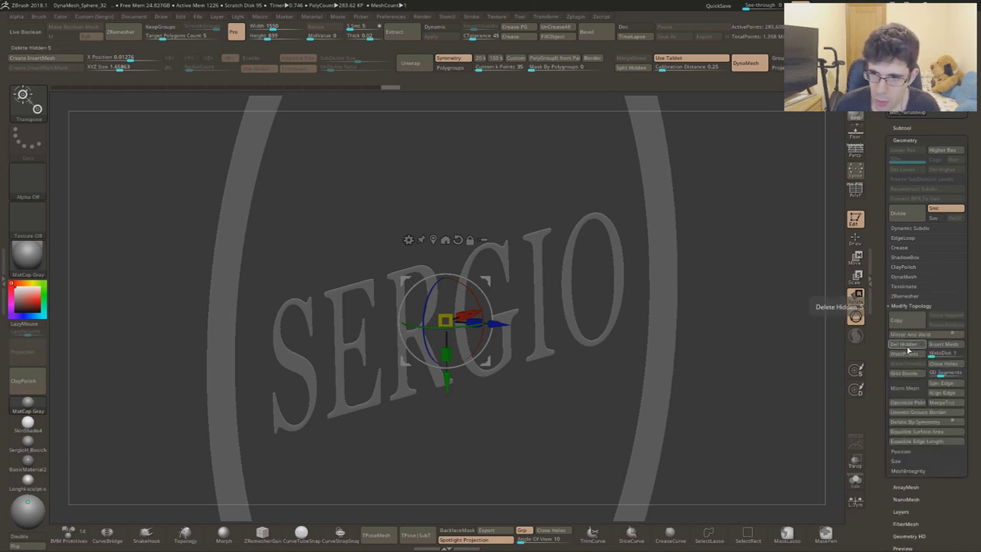
click(903, 347)
Step: Panel-loop the ring logo with Polish 0, Bevel 0 and thickness 0.03616 for solid letter walls
click(905, 238)
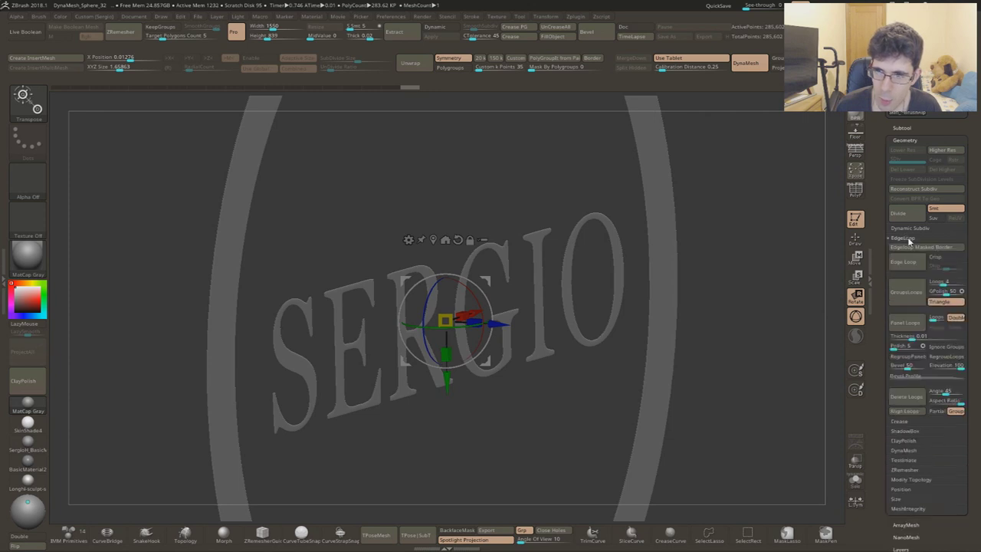
click(893, 346)
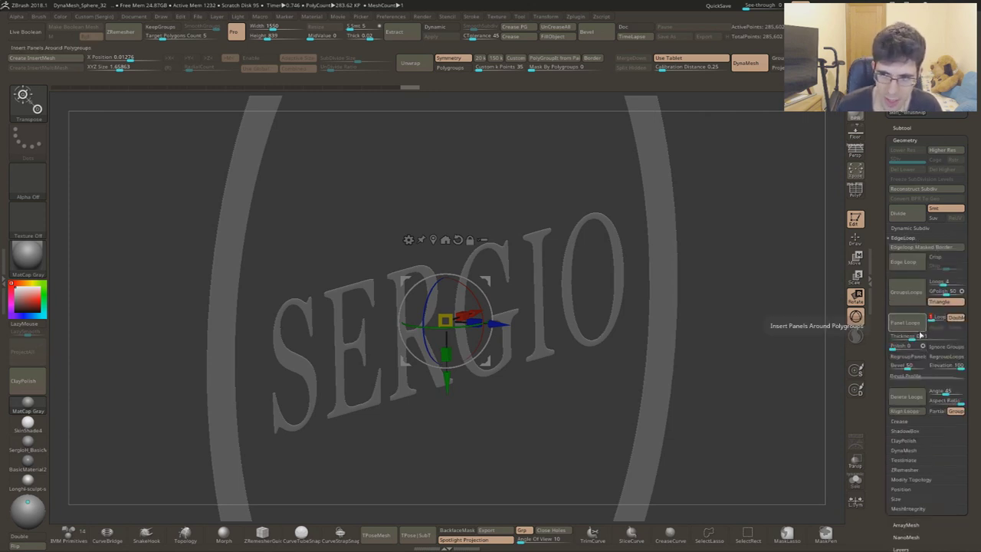
click(904, 366)
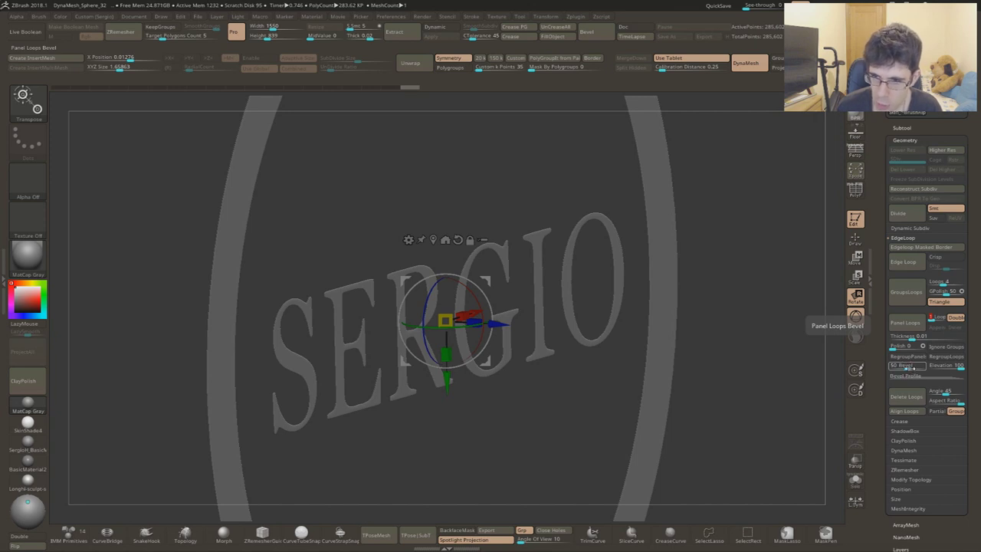
text(00)
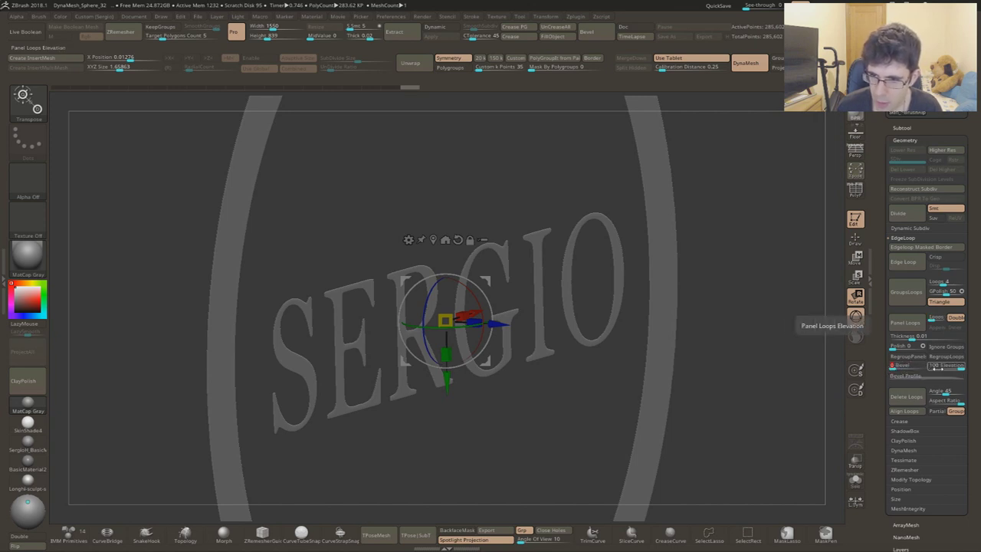
key(Return)
drag(915, 337, 922, 337)
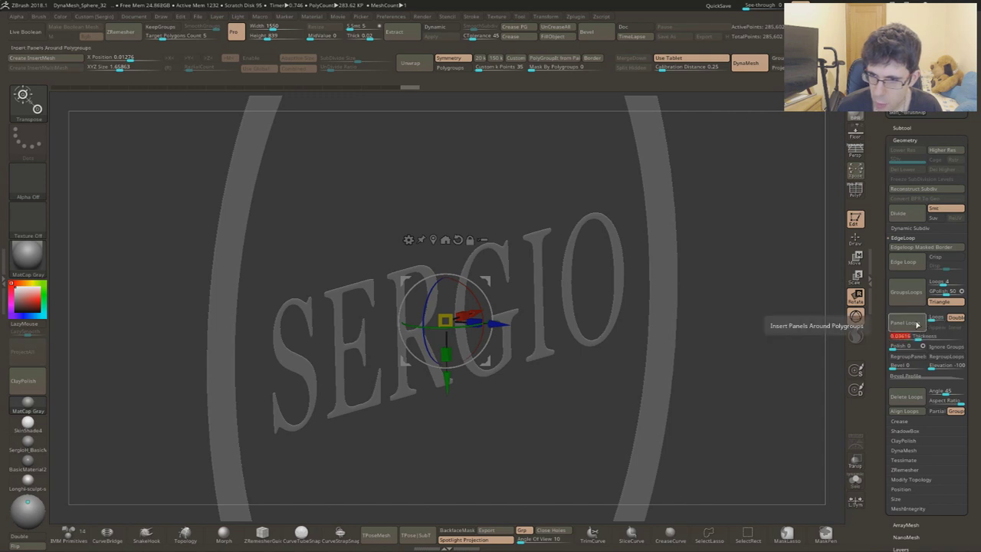
drag(430, 390, 433, 262)
key(q)
mouse_move(444, 314)
alt+mouse_down()
mouse_move(482, 267)
mouse_move(566, 325)
mouse_move(562, 340)
mouse_move(620, 317)
mouse_move(511, 276)
alt+mouse_up()
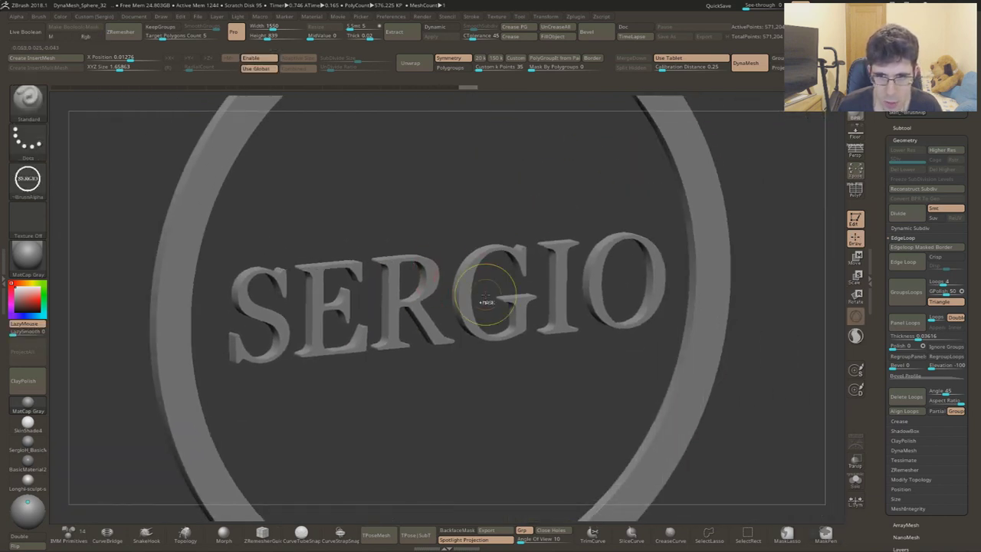
mouse_move(326, 264)
alt+mouse_down()
mouse_move(322, 307)
mouse_move(536, 238)
mouse_move(408, 287)
mouse_move(401, 245)
alt+mouse_up()
alt+drag(459, 269, 490, 322)
mouse_move(527, 361)
alt+mouse_down()
mouse_move(491, 322)
mouse_move(510, 333)
alt+mouse_up()
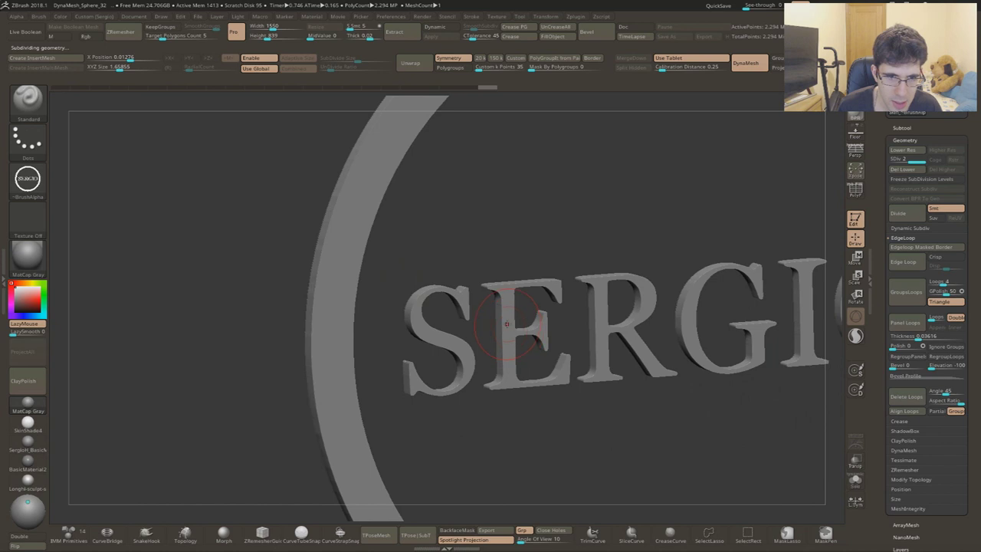
shift+drag(510, 324, 497, 325)
key(f)
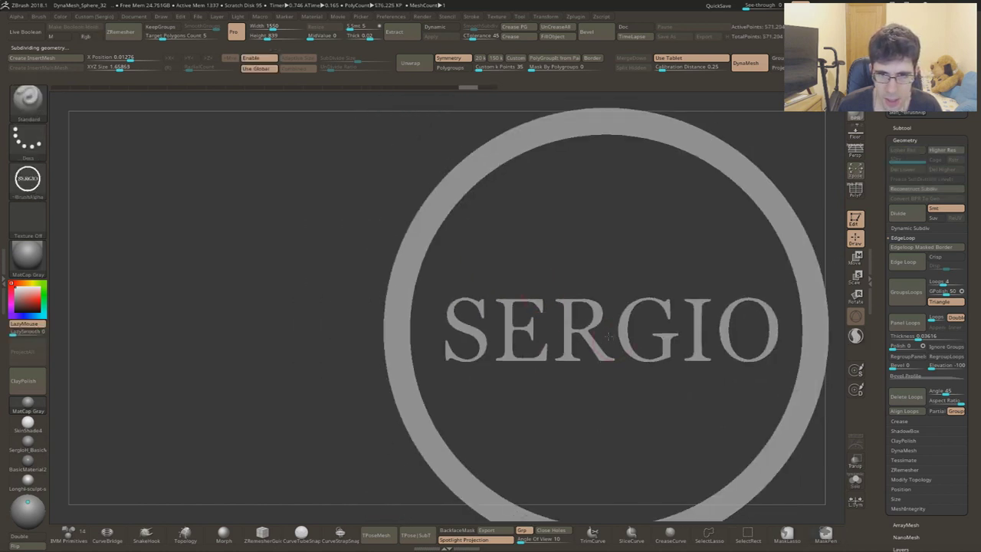
drag(524, 292, 511, 328)
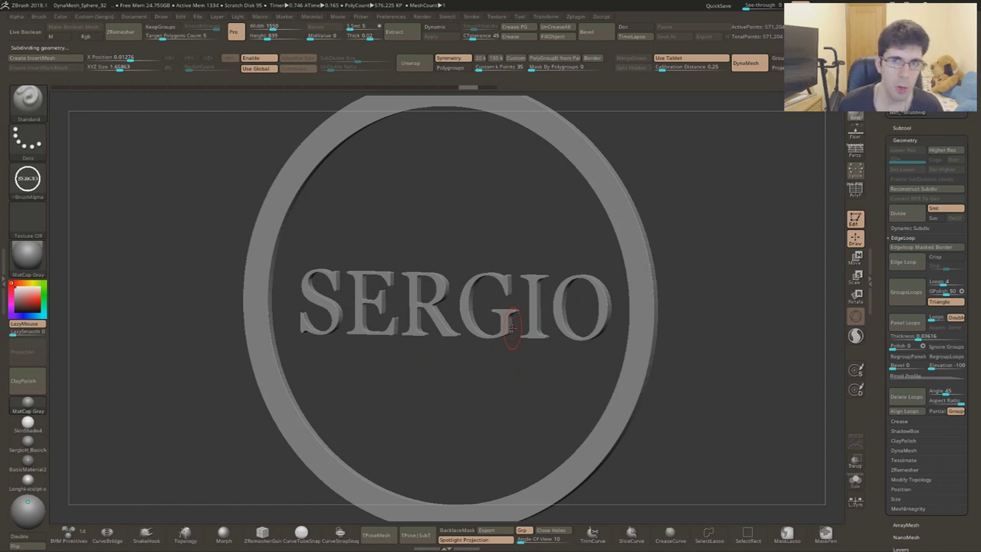